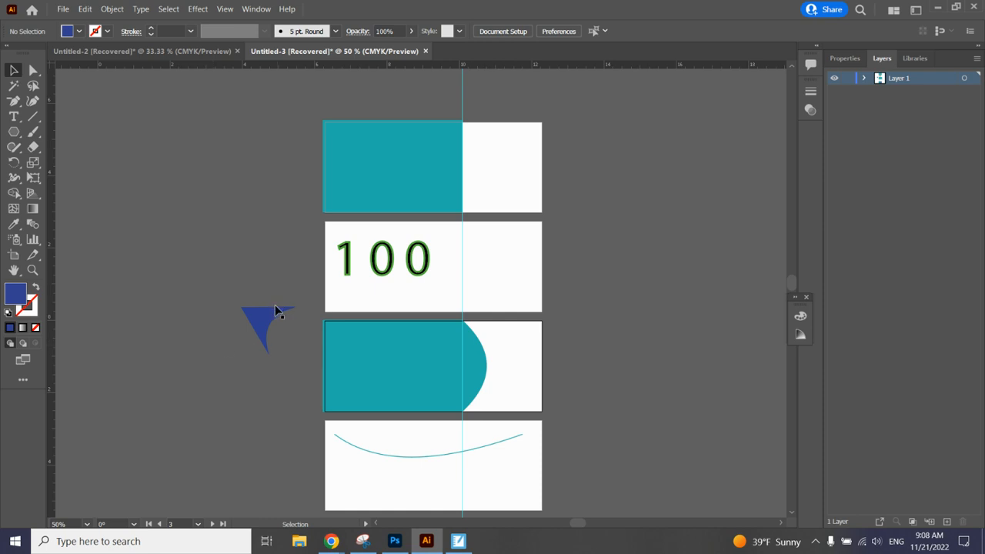
left_click_drag(265, 323, 423, 367)
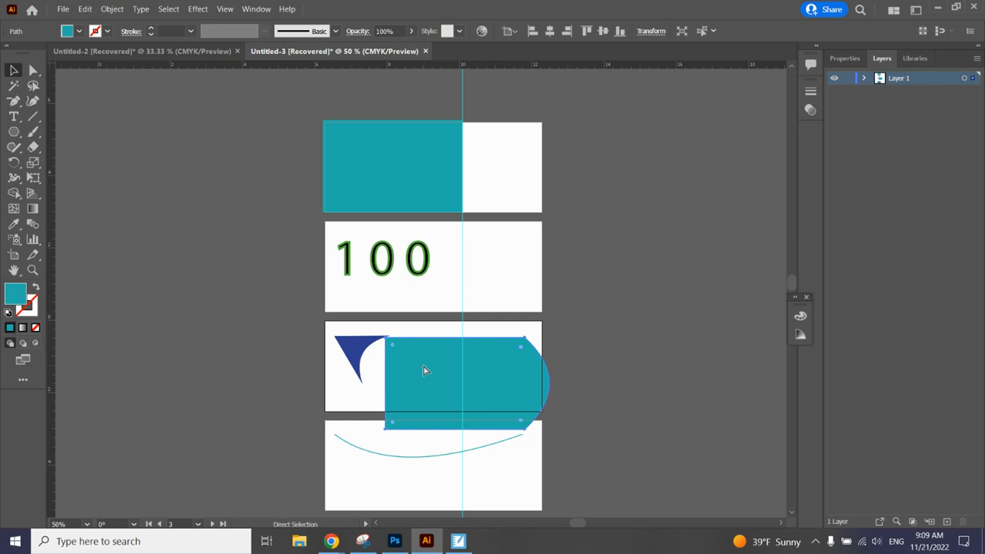
key("ctrl+z")
key("ctrl+z")
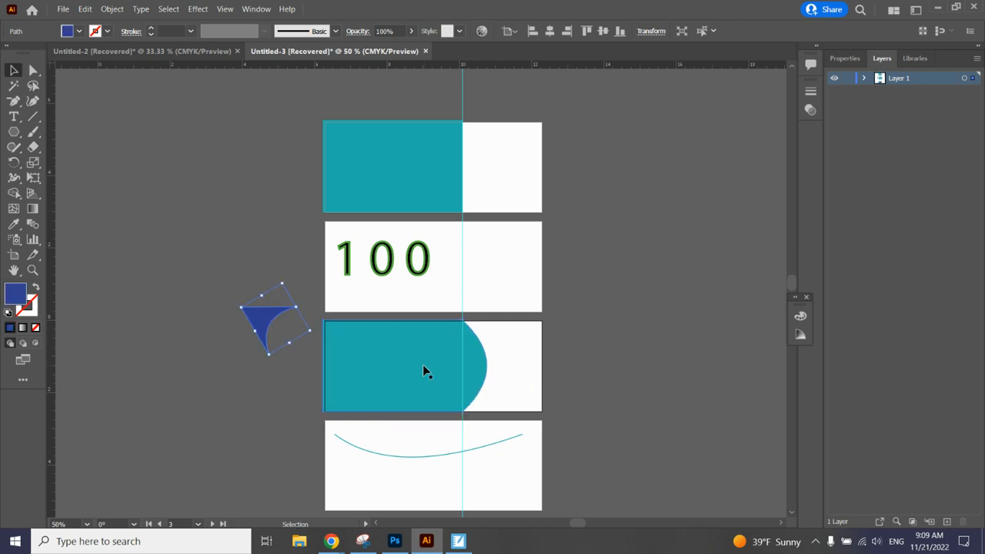
Bring the blue curved triangle to the front and move it onto the teal shape on the third artboard
left_click_drag(260, 318, 281, 339)
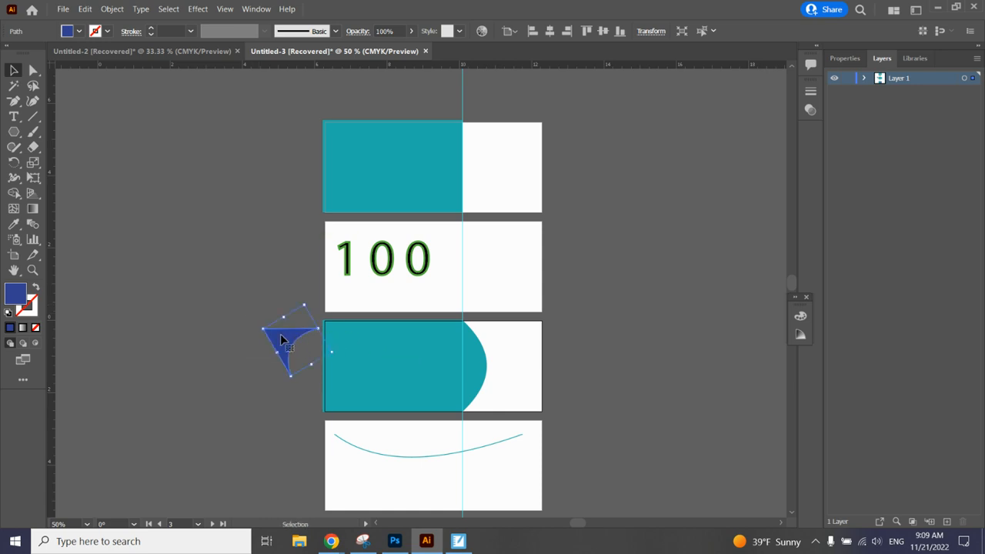
left_click(866, 80)
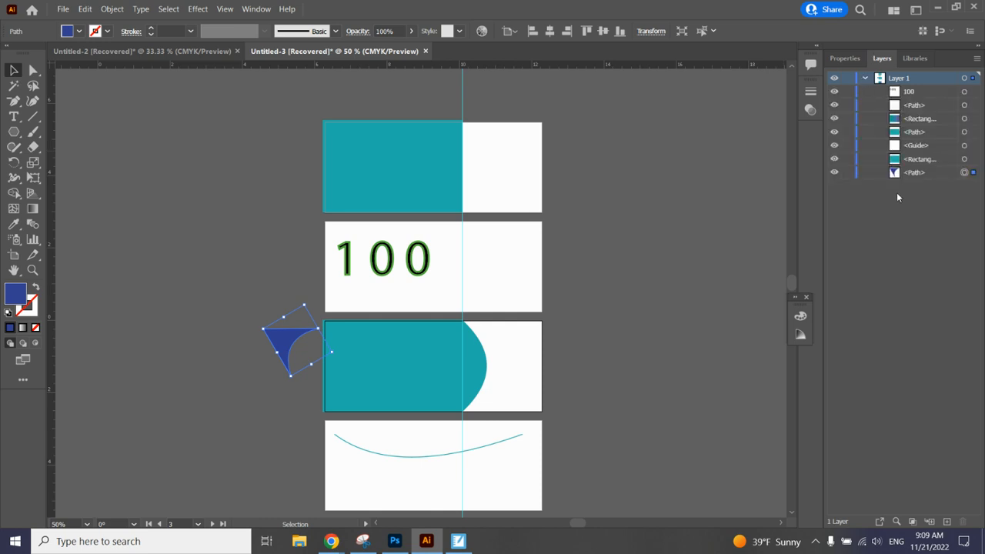
left_click(866, 80)
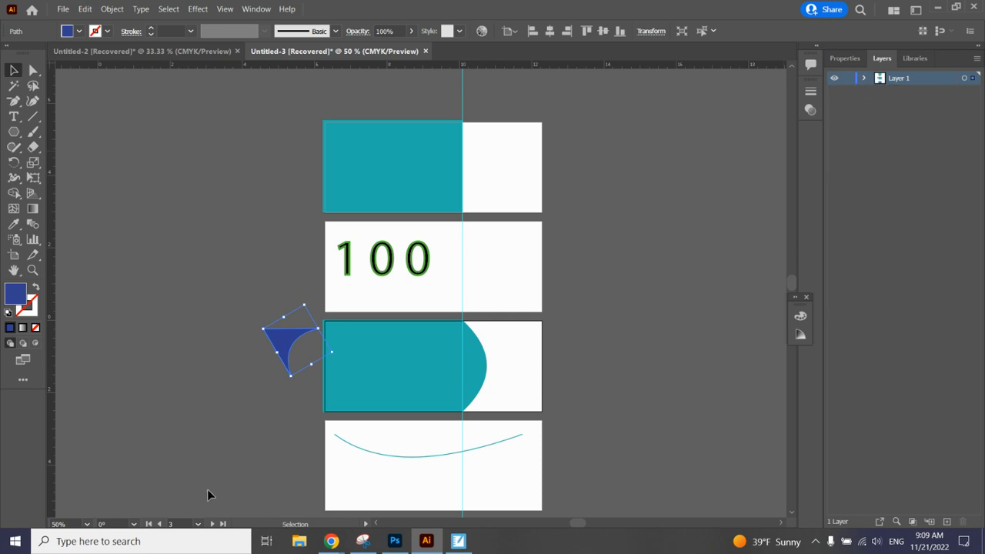
right_click(286, 342)
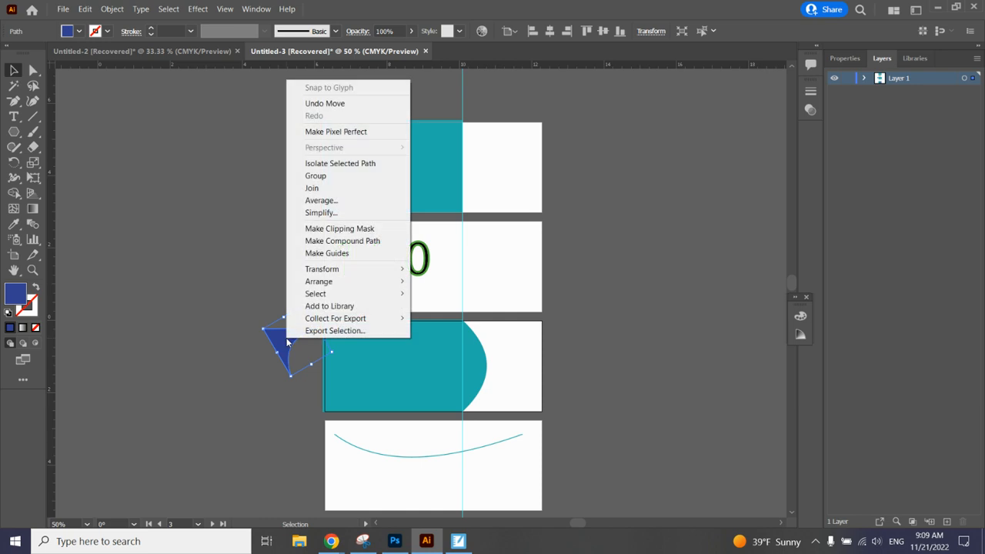
mouse_move(343, 283)
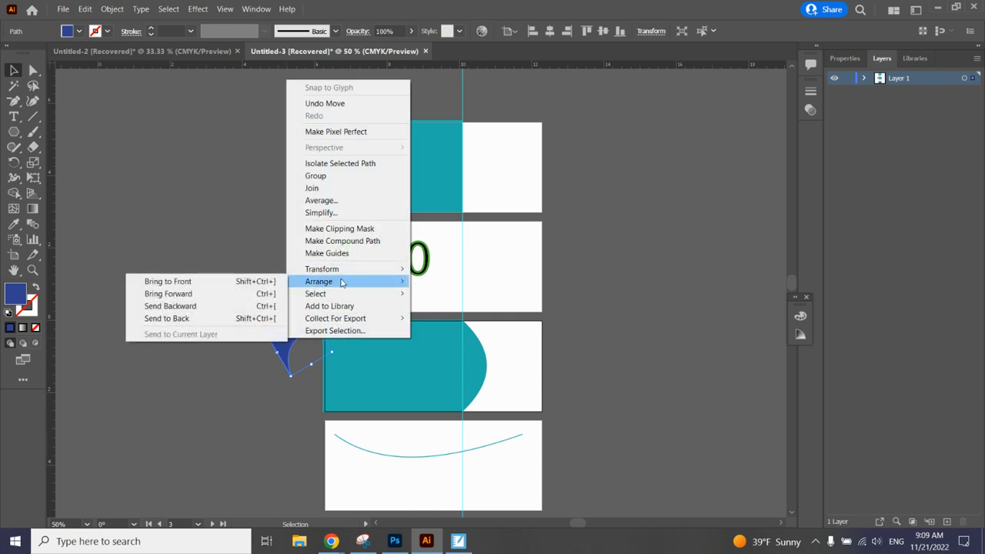
left_click(260, 283)
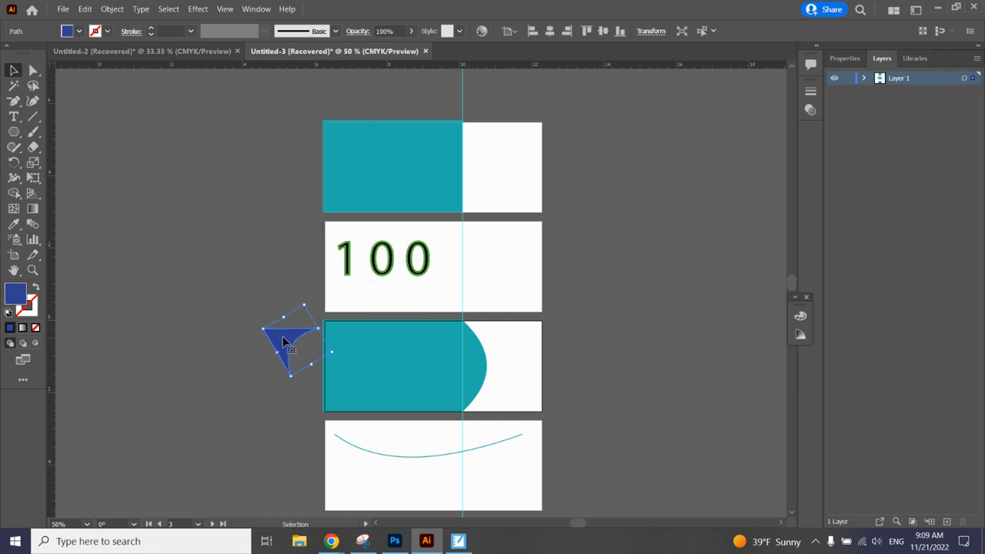
left_click_drag(284, 340, 367, 349)
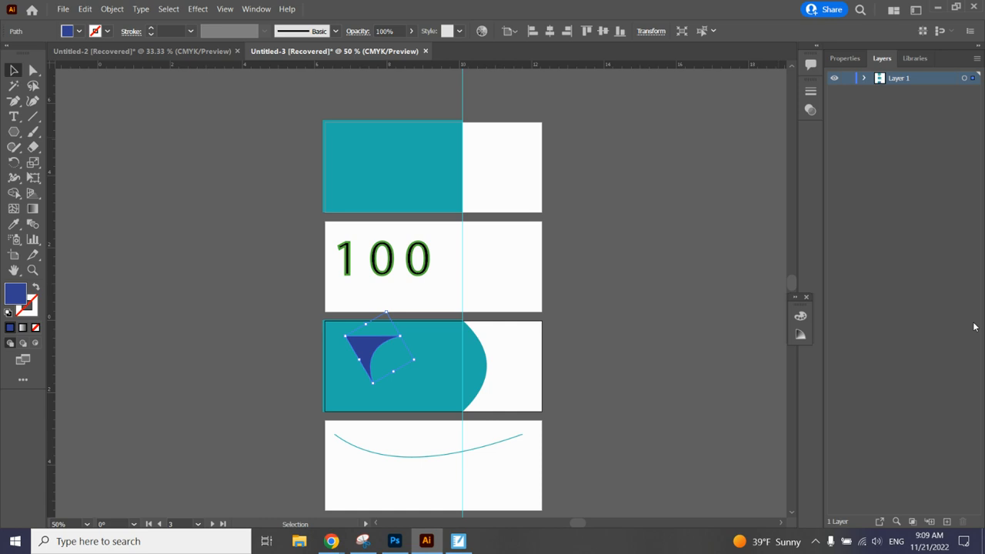
Expand Layer 1 to examine its stacking order and highlight the blue triangle's path in the list
left_click(863, 78)
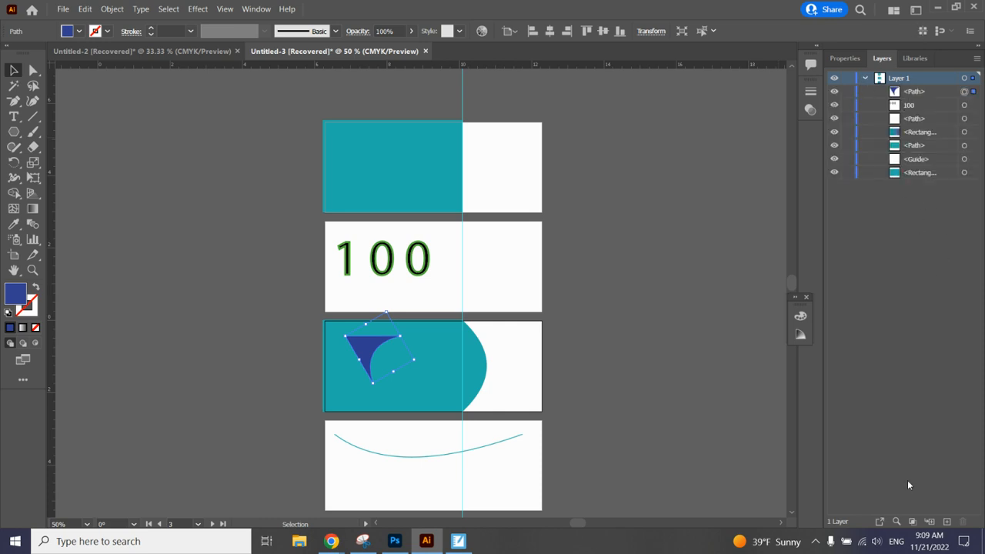
left_click(926, 104)
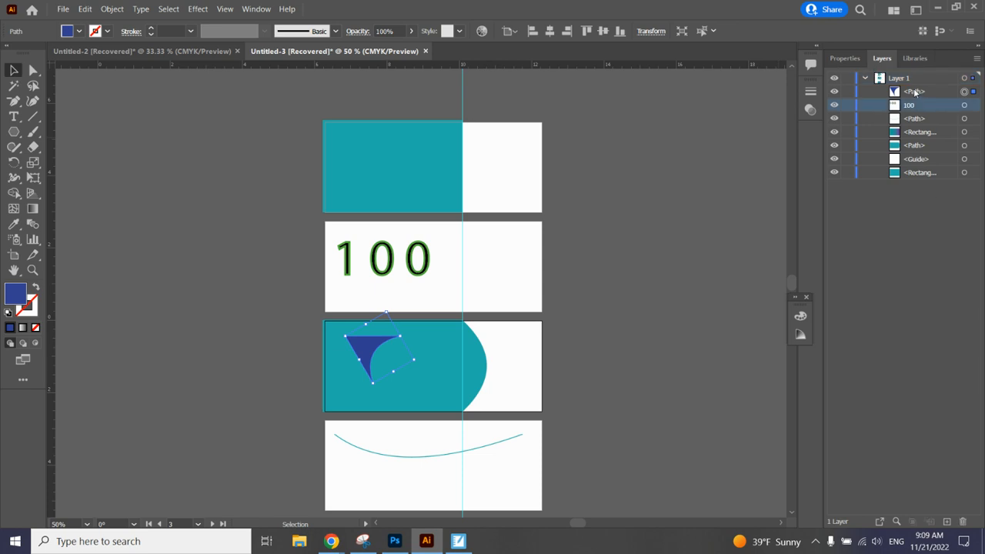
left_click(915, 92)
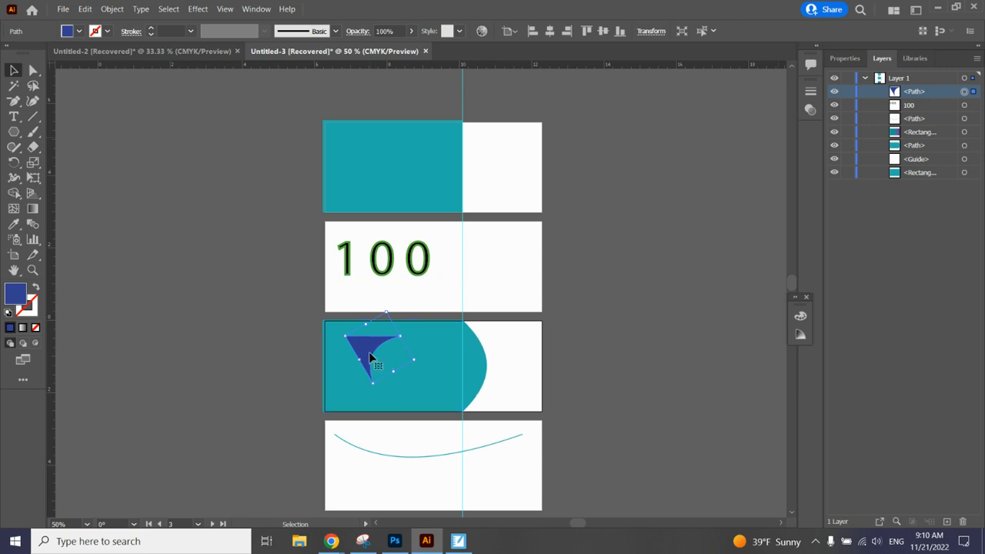
Send the blue triangle to the back, undo that rearrangement, and select the teal shape on the third artboard
right_click(365, 352)
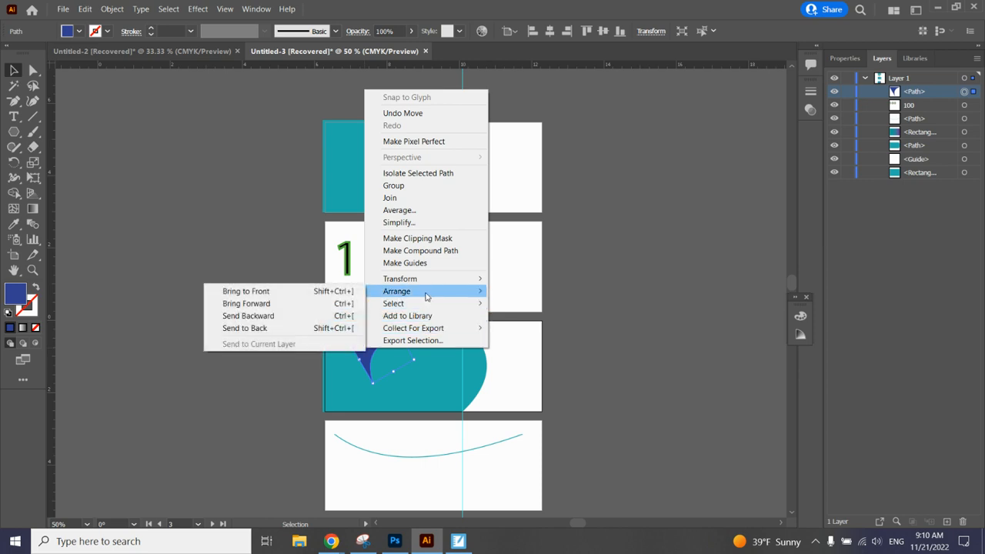
left_click(316, 329)
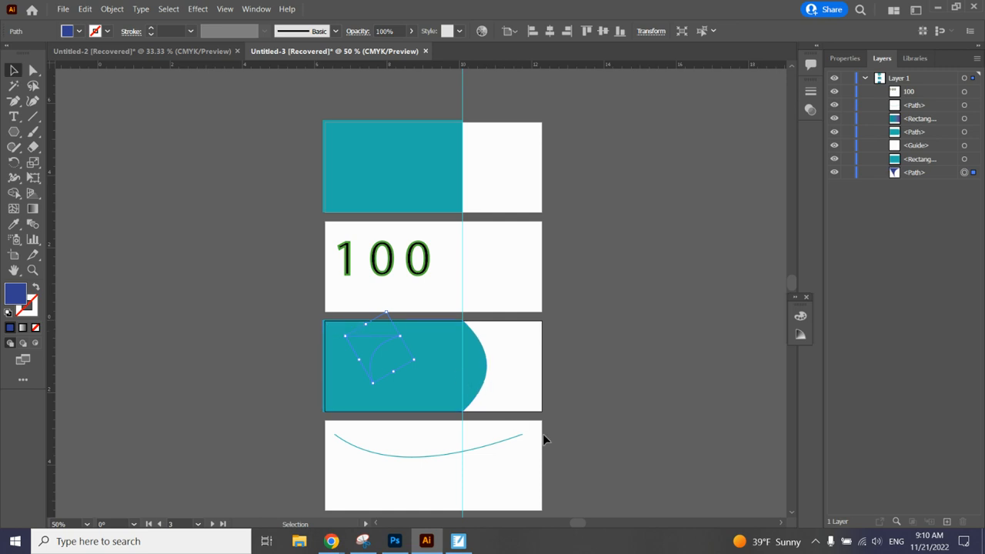
key("ctrl+z")
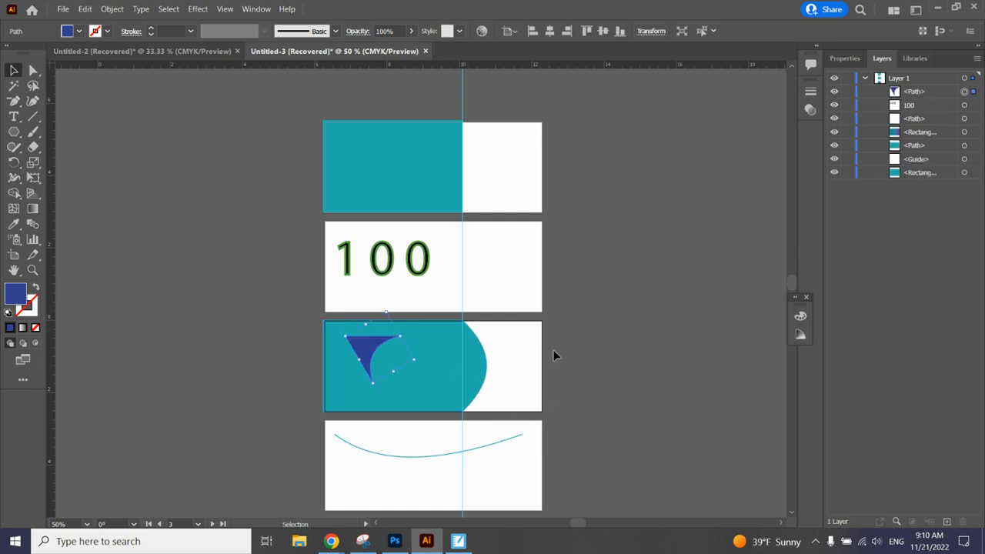
left_click(603, 365)
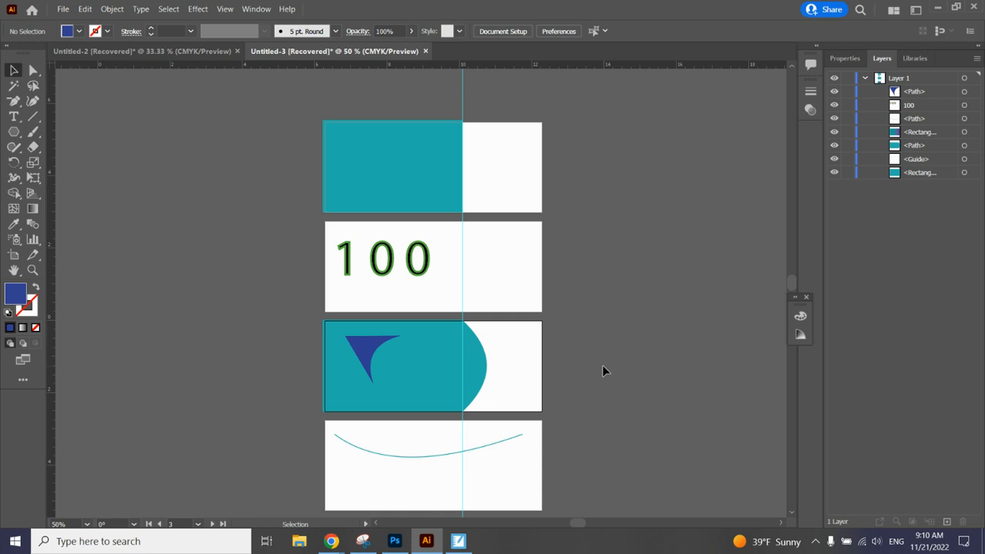
left_click(441, 351)
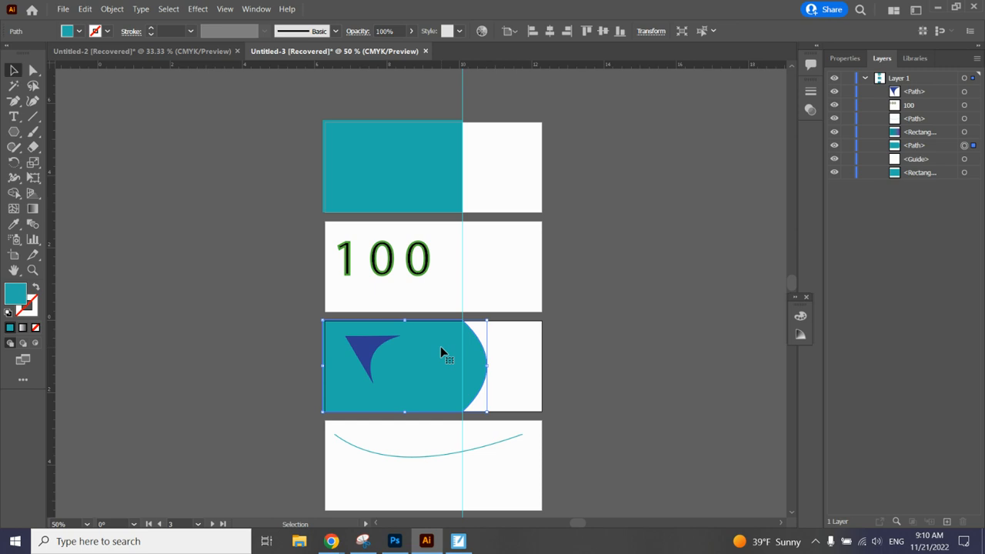
Switch to Chrome and open the Period 4 - AdvGD class in Google Classroom
mouse_move(331, 541)
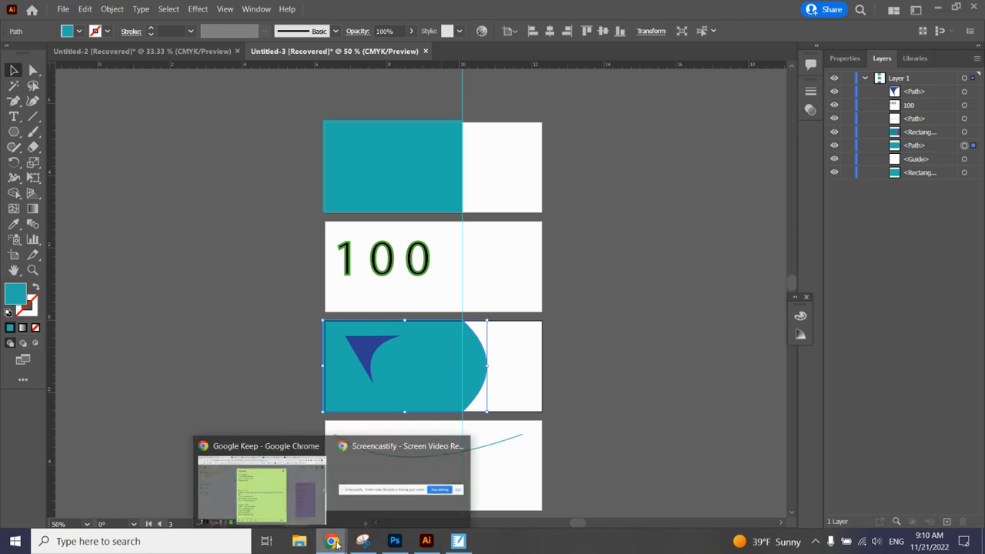
left_click(289, 487)
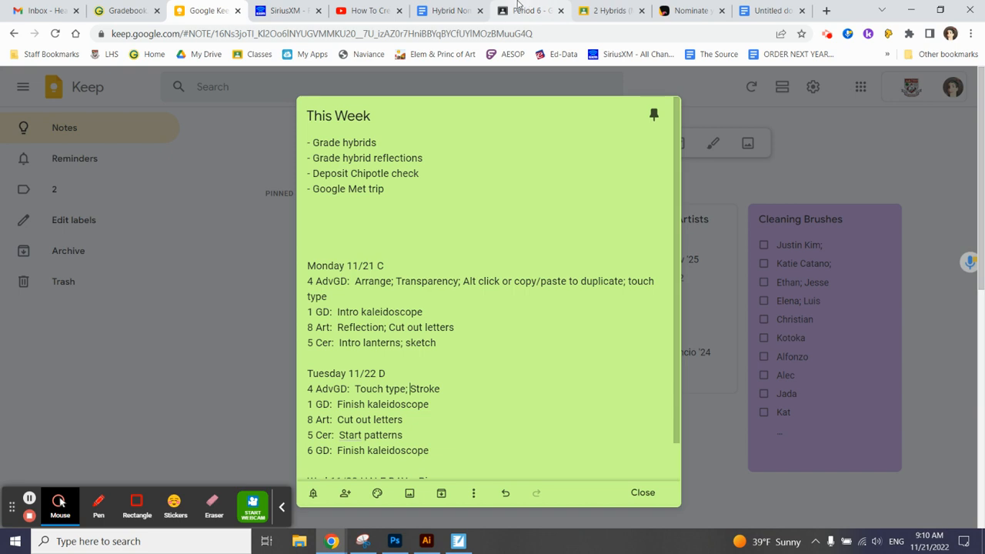
left_click(528, 10)
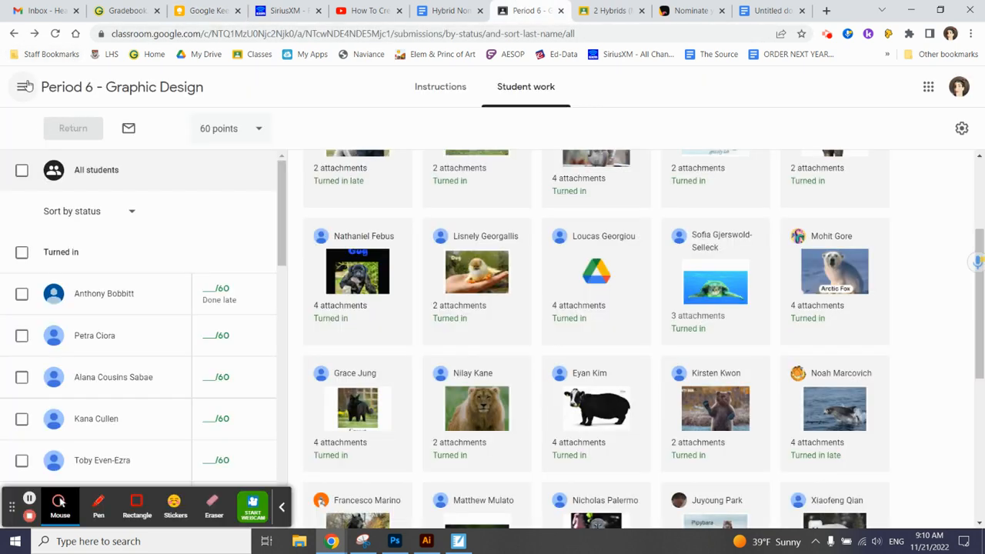
left_click(23, 87)
left_click(123, 344)
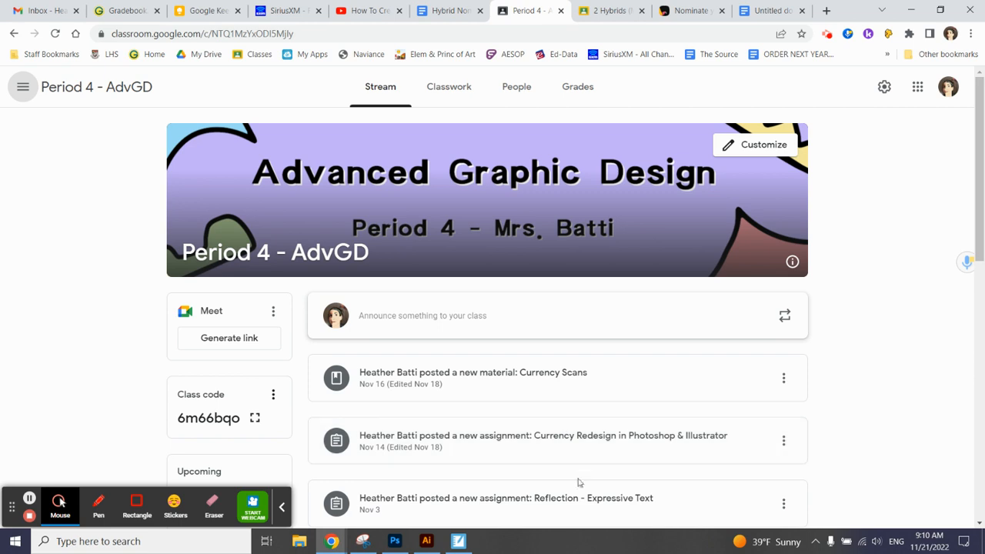
Open the Currency Redesign in Photoshop & Illustrator assignment and its attached Padlet of currency from different nations
left_click(567, 442)
left_click(441, 86)
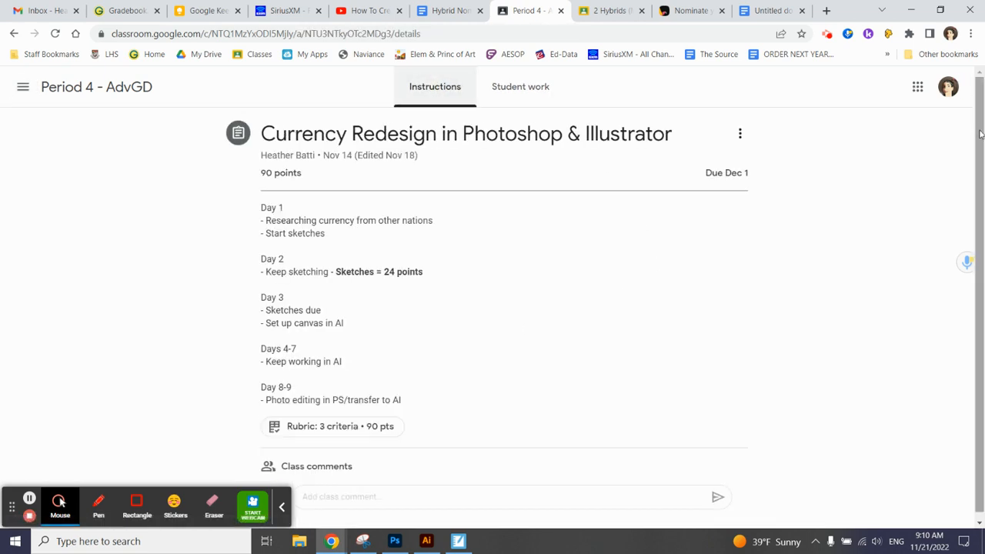
scroll(976, 131, "down", 1)
scroll(981, 245, "down", 3)
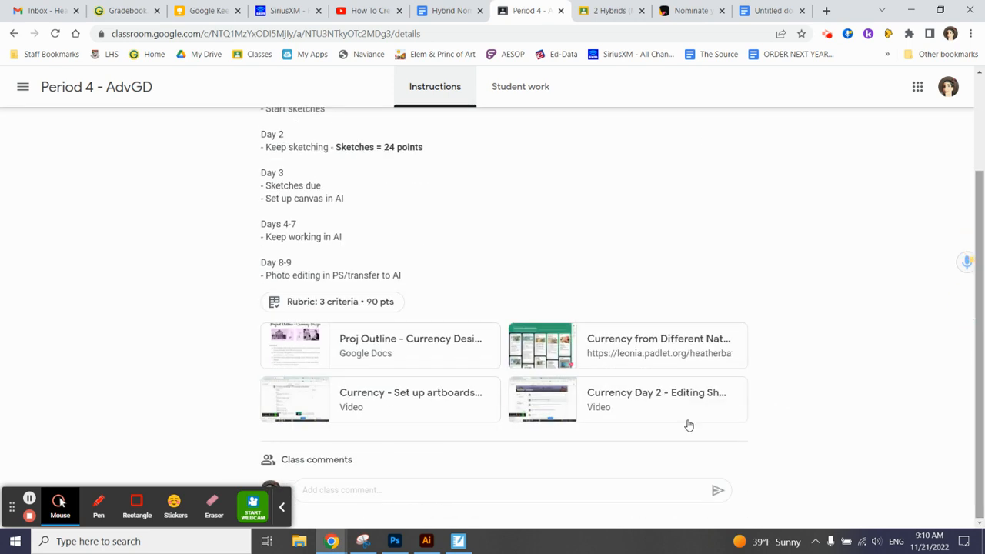
left_click(619, 339)
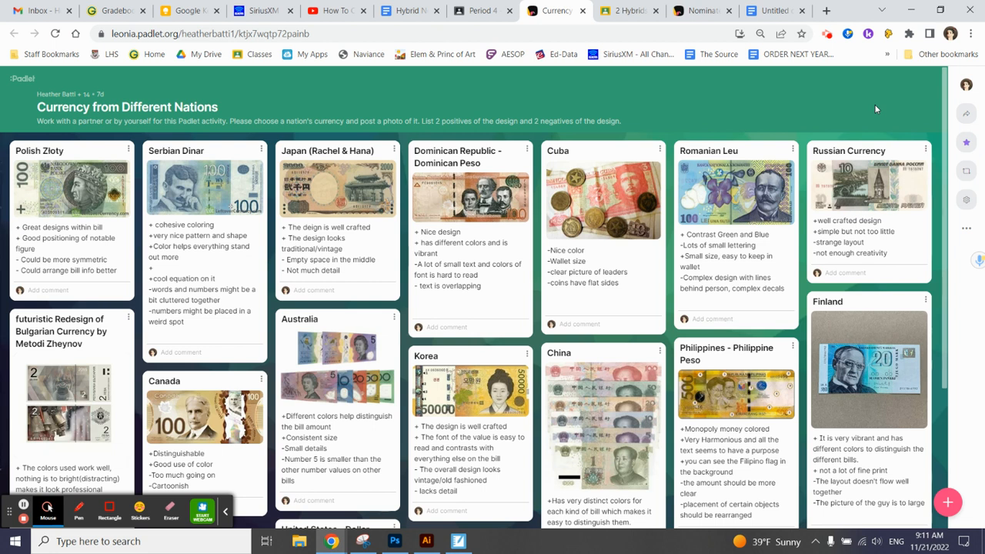
Take another look at the banknote designs on the Padlet in Chrome and return to Illustrator
left_click(428, 541)
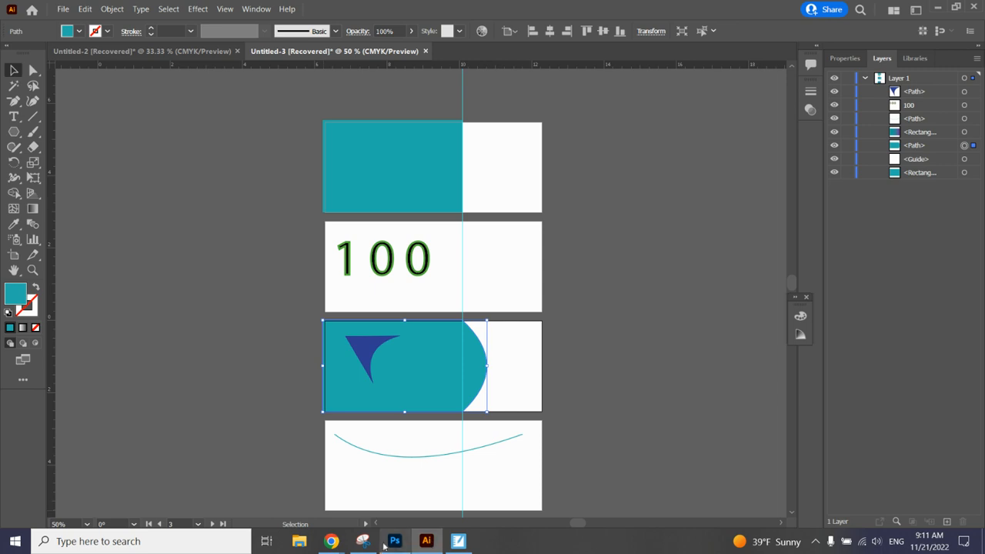
mouse_move(341, 545)
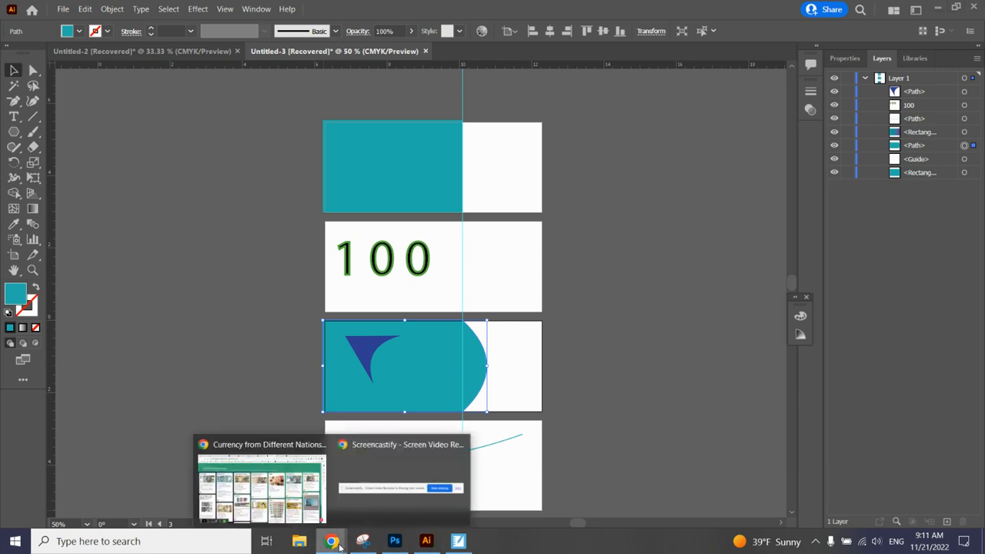
left_click(297, 509)
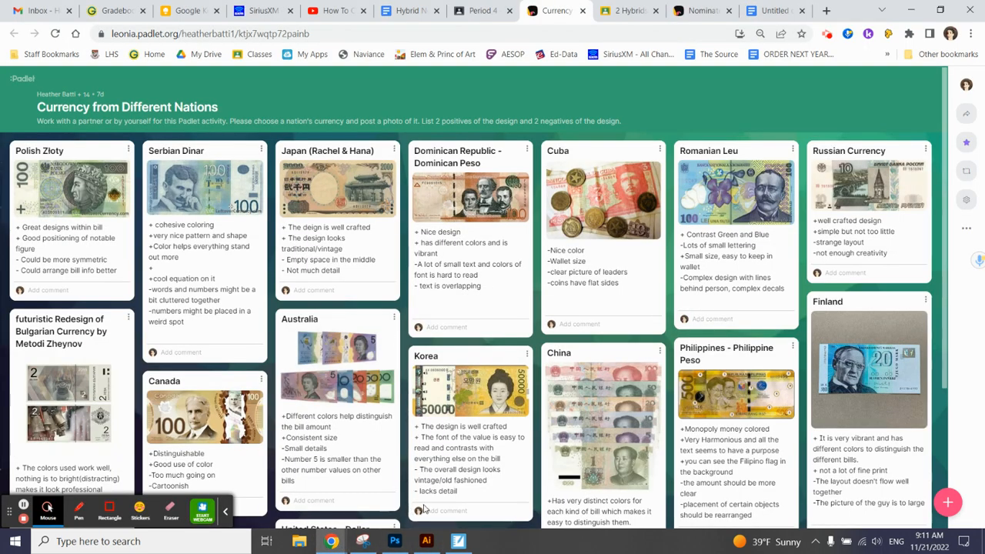
left_click(426, 541)
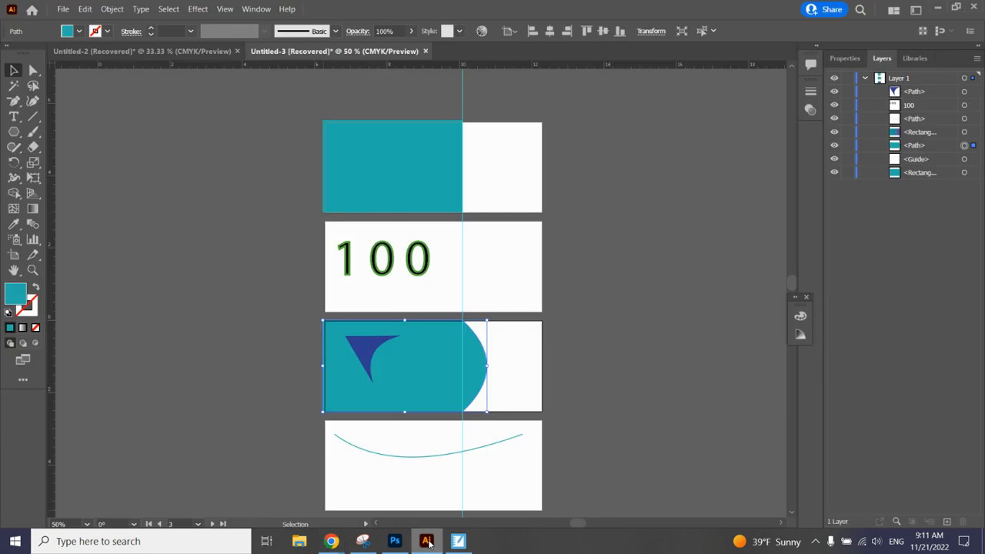
Lower the opacity of the teal rectangle on the first artboard and set the third artboard's teal shape to 45% opacity
left_click(433, 171)
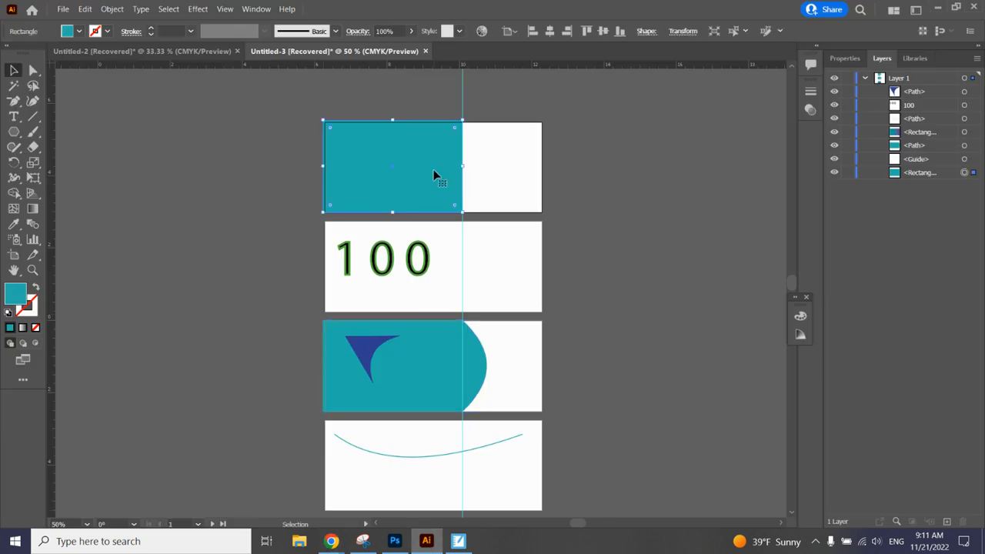
left_click(411, 31)
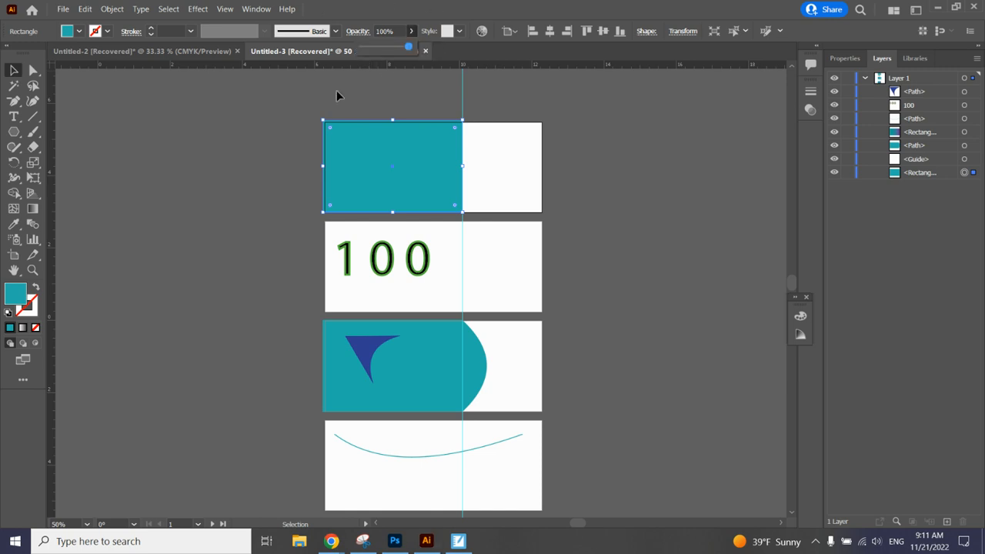
left_click_drag(408, 47, 385, 48)
left_click(440, 342)
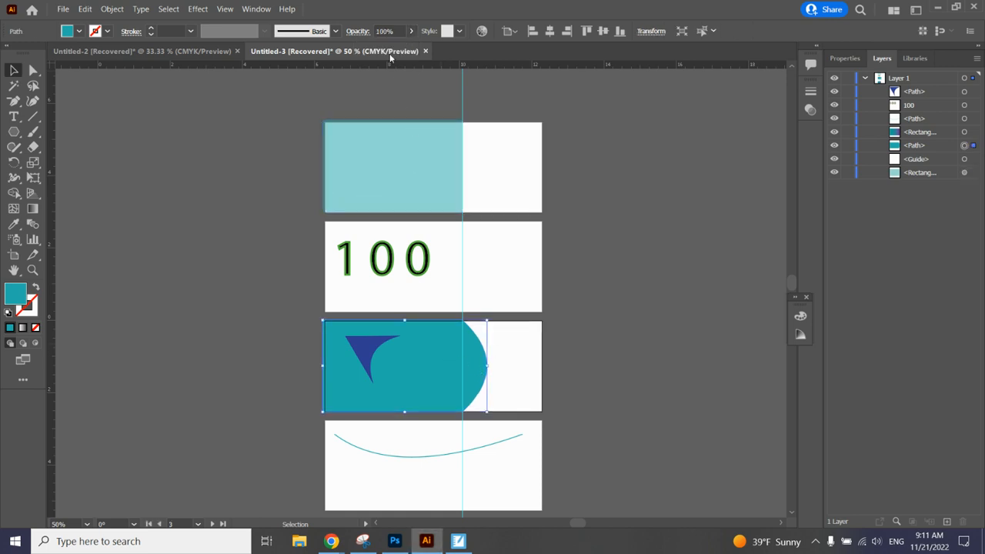
left_click(411, 30)
left_click_drag(392, 48, 382, 47)
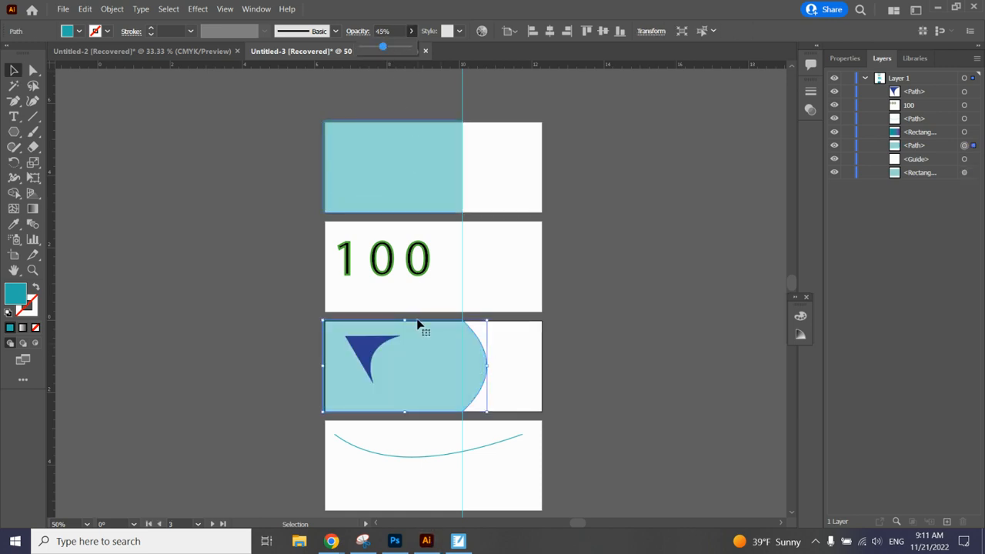
Set the blue triangle's opacity to 78% and shift it slightly toward the centre of the teal shape
left_click(379, 349)
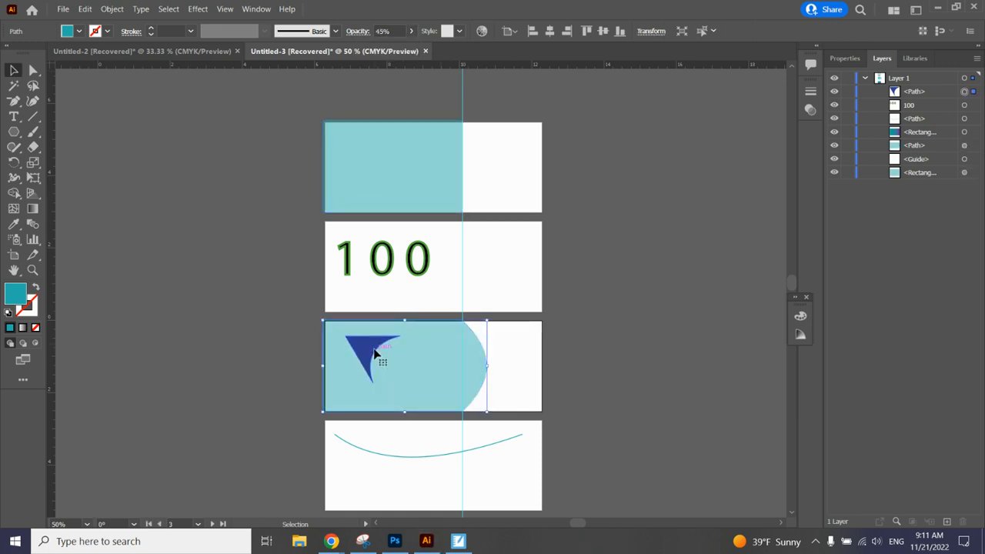
left_click(412, 31)
left_click_drag(384, 47, 399, 46)
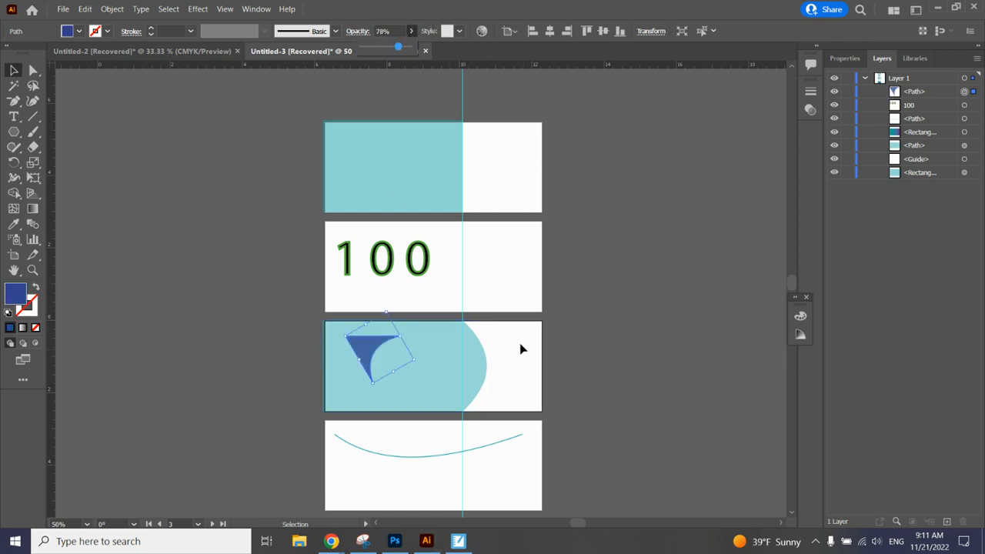
left_click(540, 347)
mouse_move(374, 347)
left_mouse_down()
mouse_move(509, 353)
mouse_move(404, 364)
mouse_move(527, 356)
mouse_move(378, 359)
mouse_move(361, 339)
mouse_move(393, 353)
left_mouse_up()
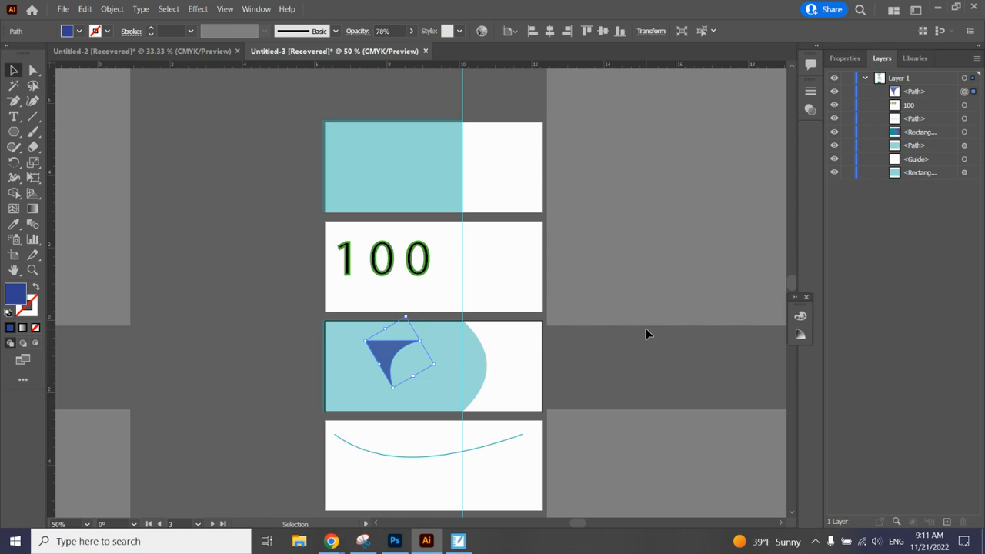
Review the Korean and other banknote designs on the Padlet in Chrome, and switch back to Illustrator
mouse_move(338, 540)
left_click(303, 514)
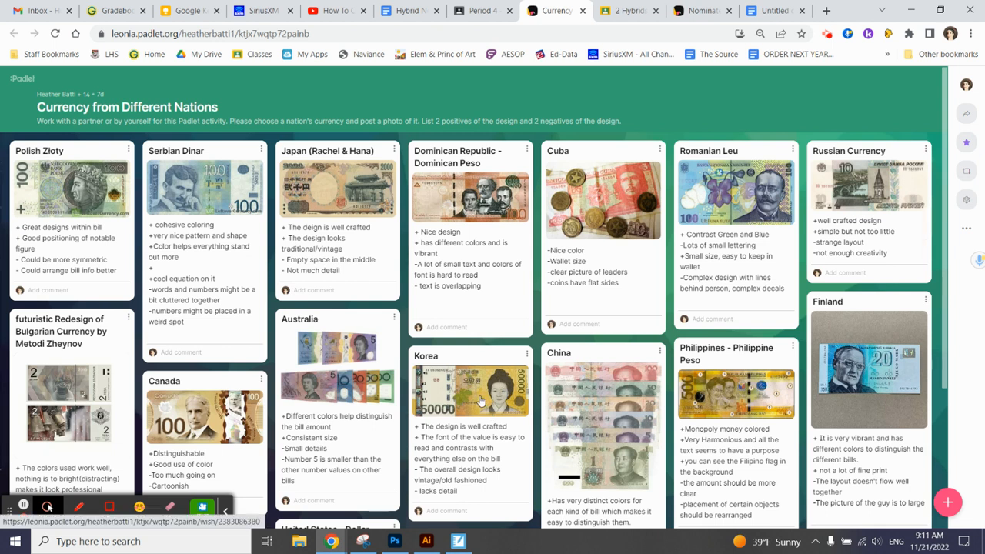
mouse_move(425, 544)
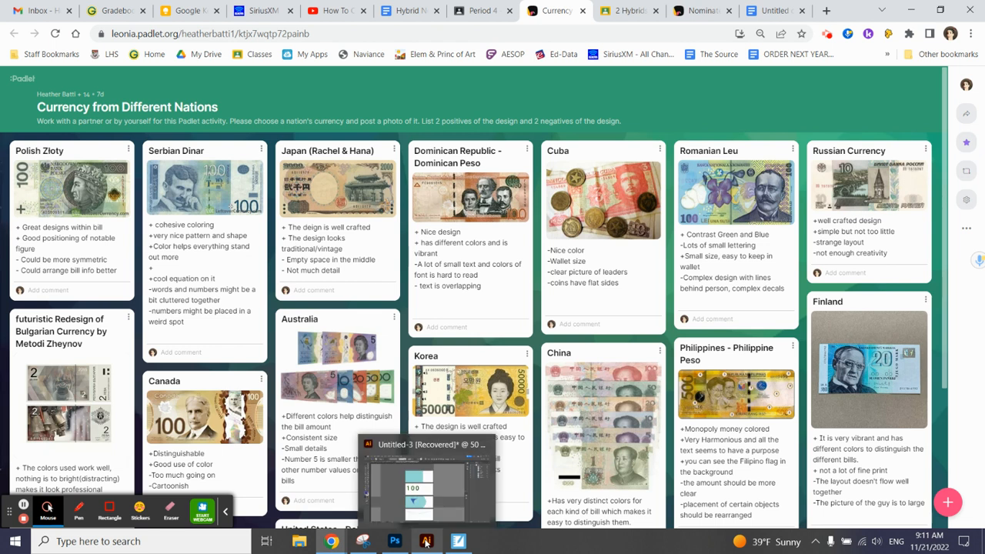
left_click(425, 544)
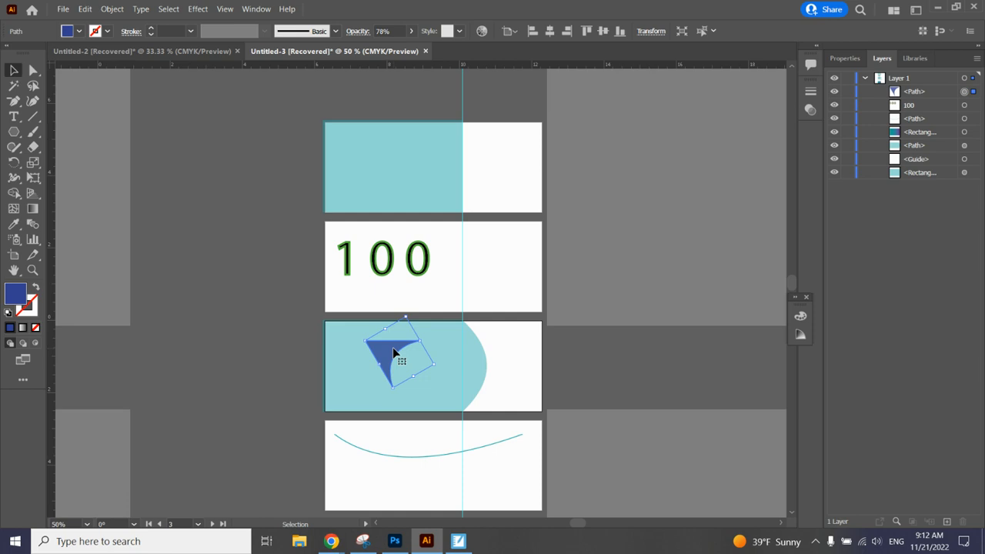
Paste a copy of the blue triangle and place it on the white end of the third artboard
key("a")
left_click(428, 367)
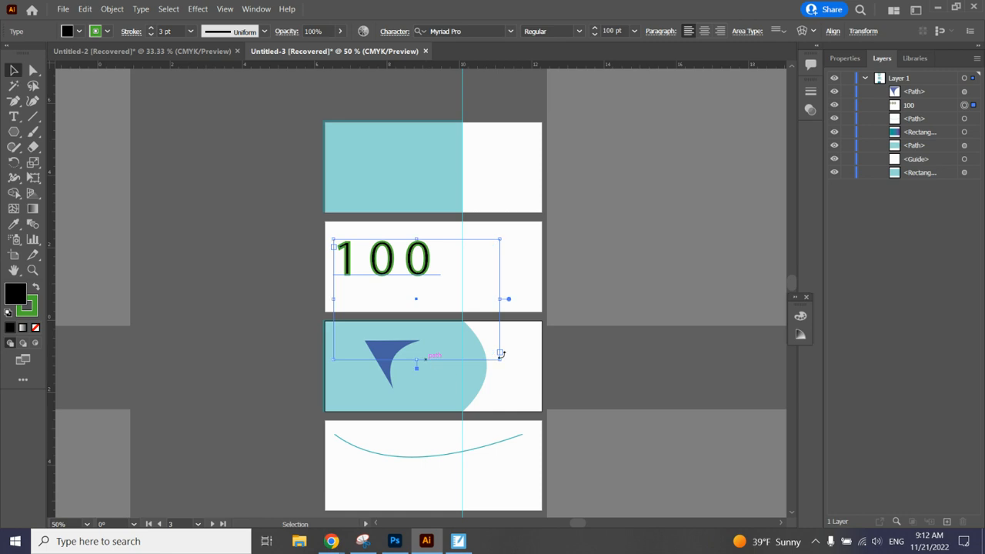
left_click(538, 367)
key("ctrl+v")
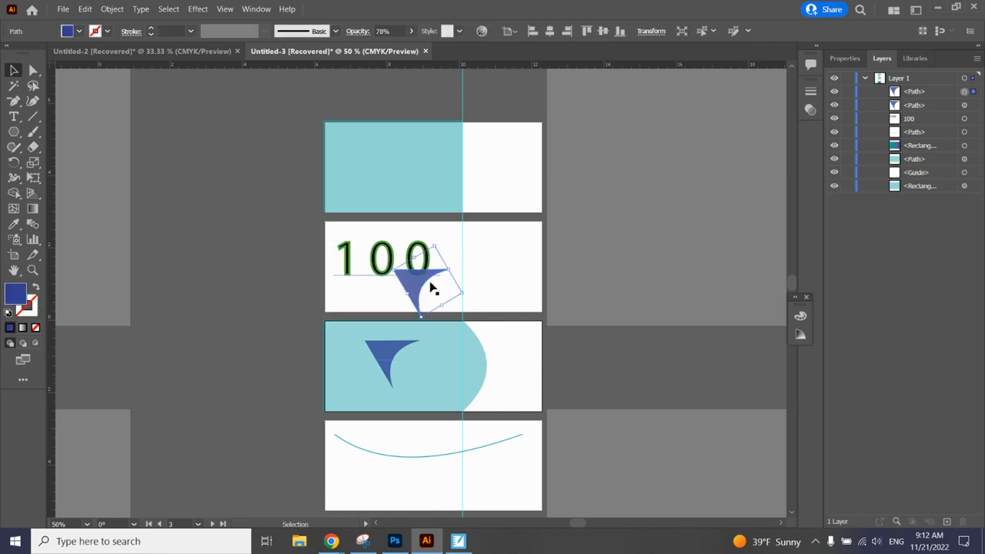
left_click_drag(415, 288, 513, 353)
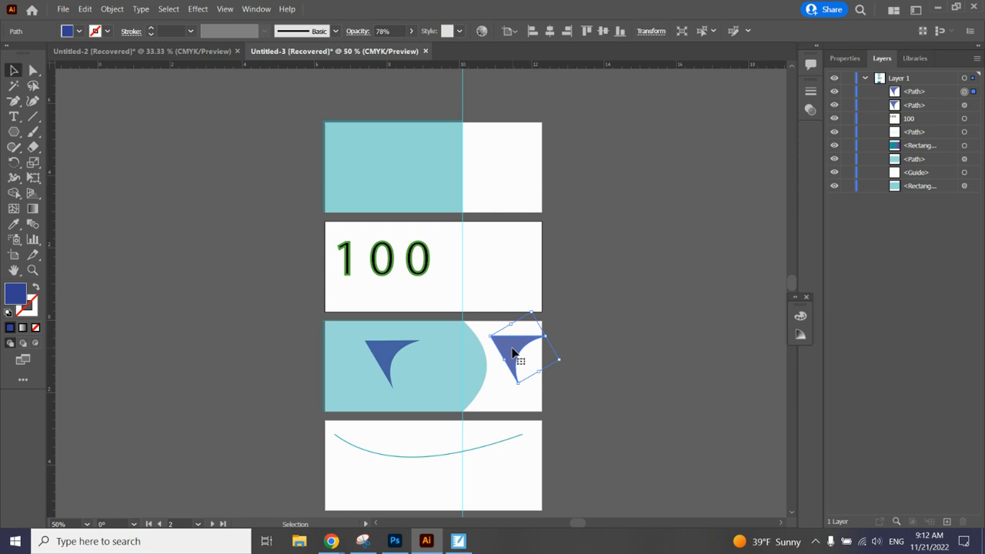
Duplicate the pasted blue triangle and place the copy overlapping it and extending past the third artboard's edge
key("ctrl+equal")
key("ctrl+equal")
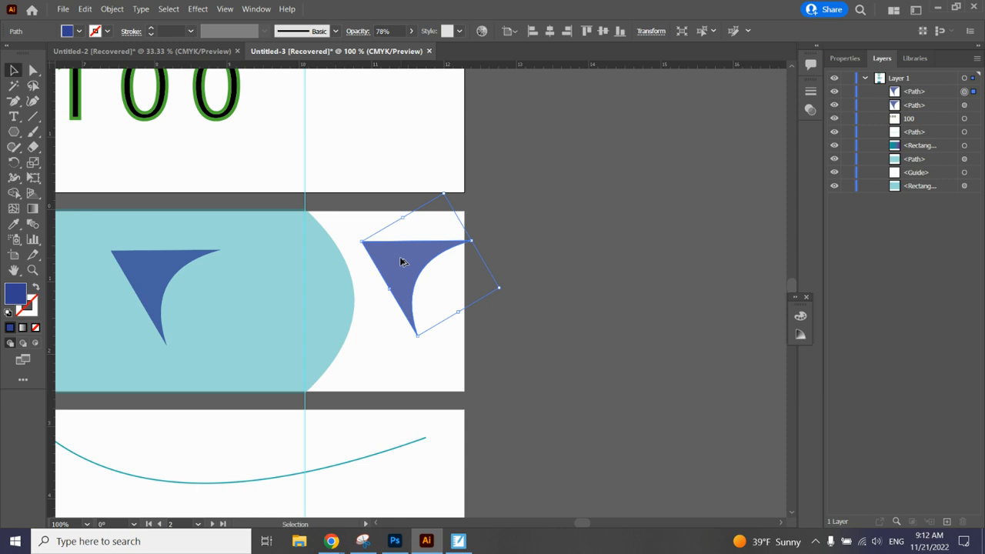
left_click_drag(400, 263, 543, 255)
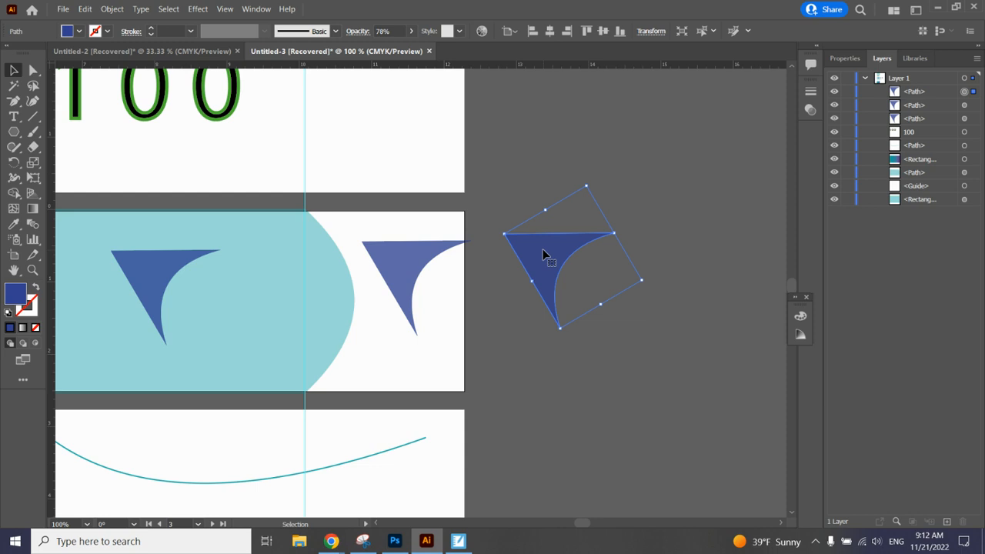
left_click_drag(543, 248, 464, 293)
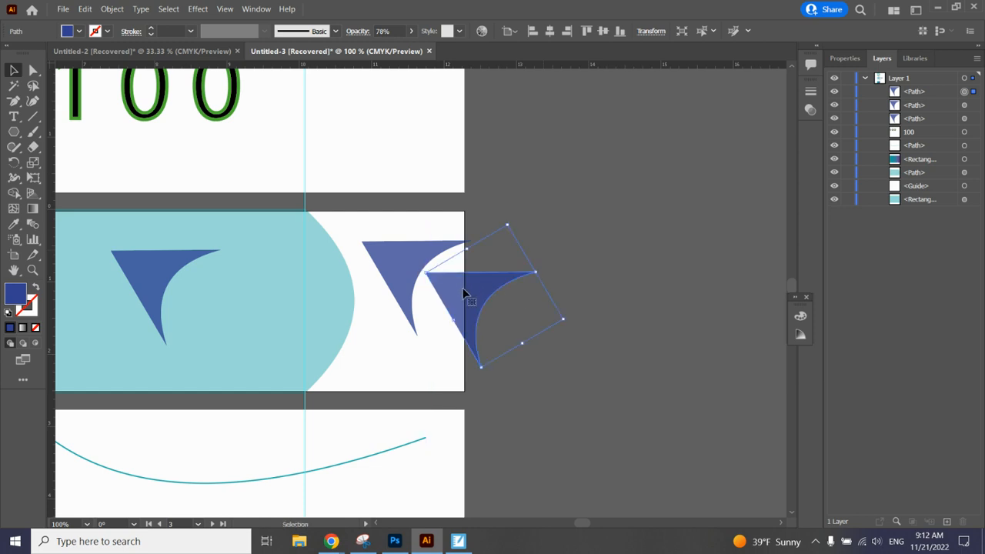
key("ctrl+plus")
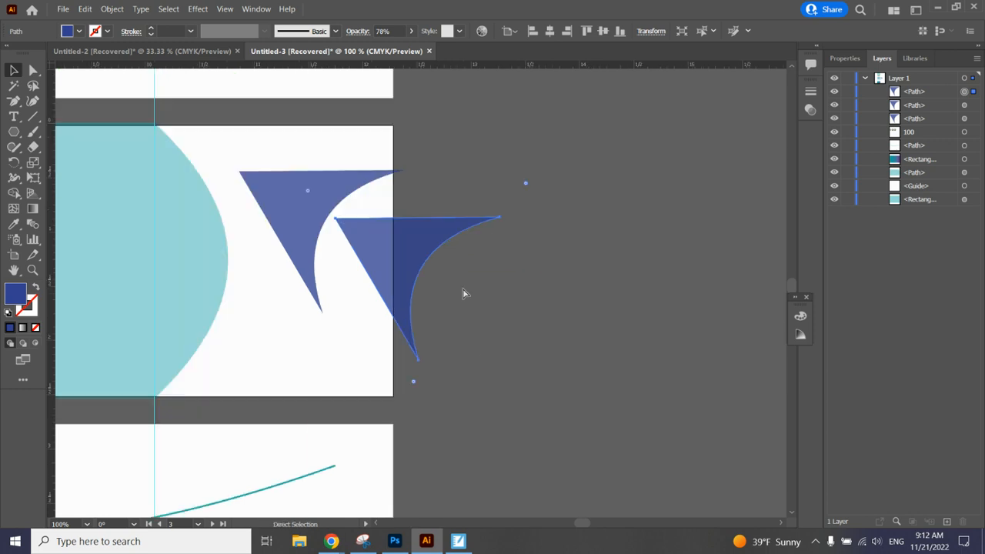
key("ctrl+minus")
key("ctrl+minus")
key("ctrl+minus")
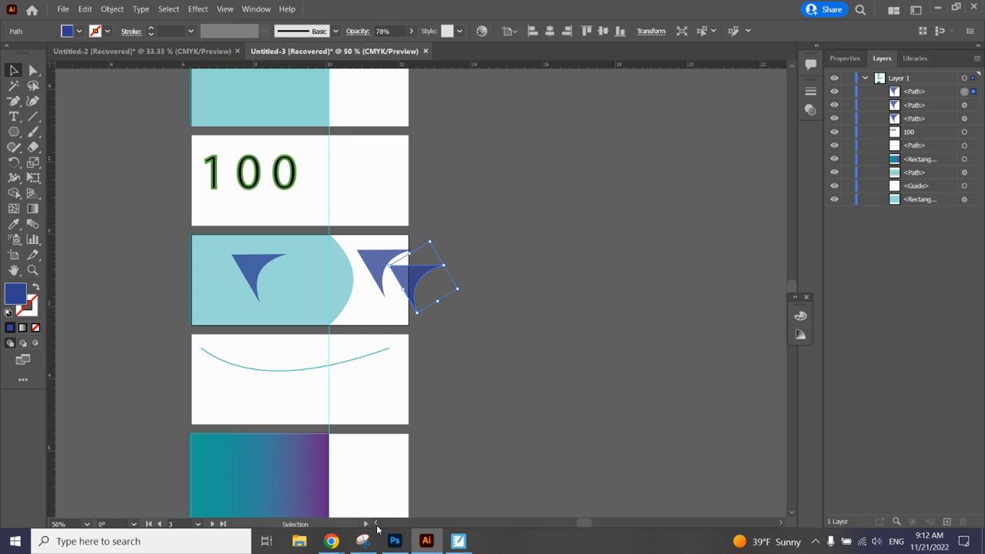
Highlight only the digit 1 of the 100 text with the Type tool
left_click(16, 121)
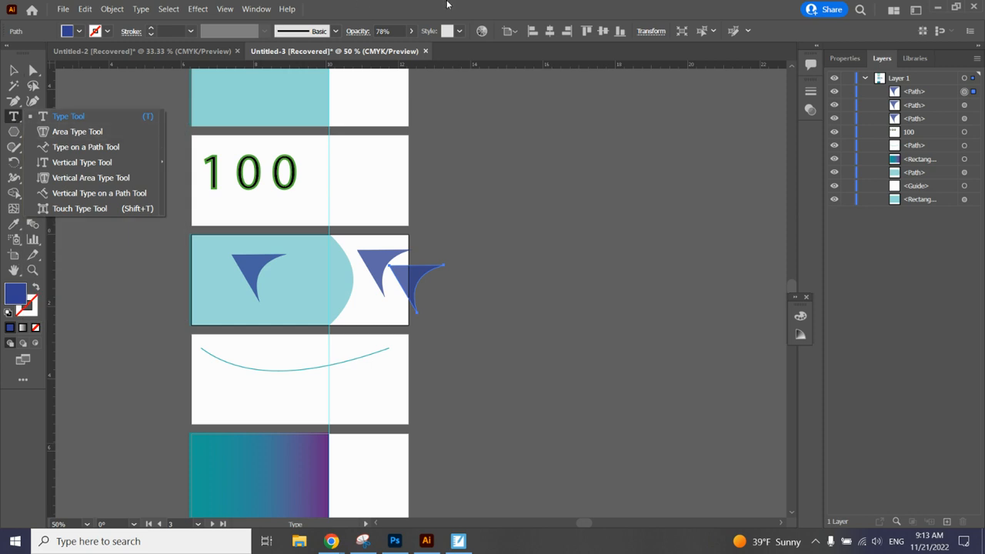
left_click(222, 166)
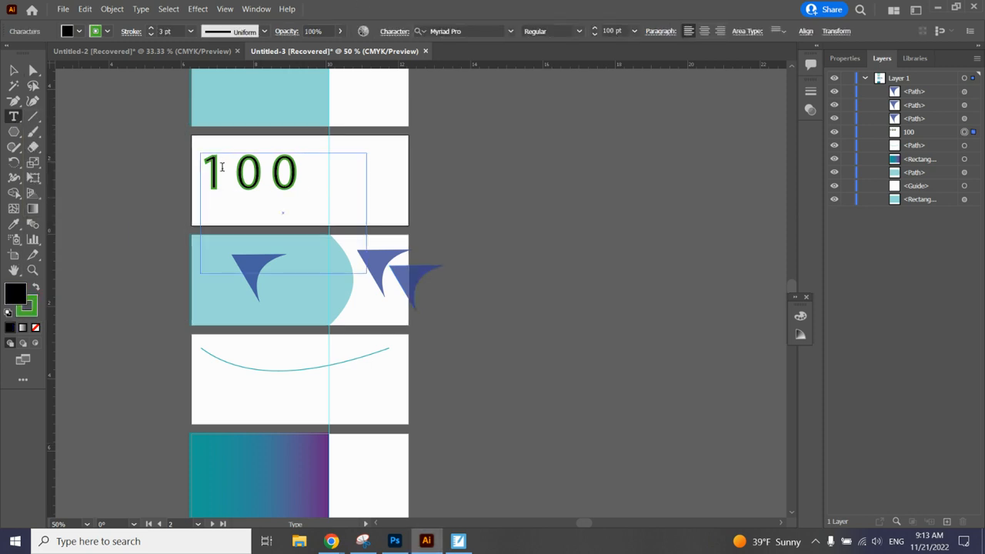
left_click_drag(221, 167, 199, 170)
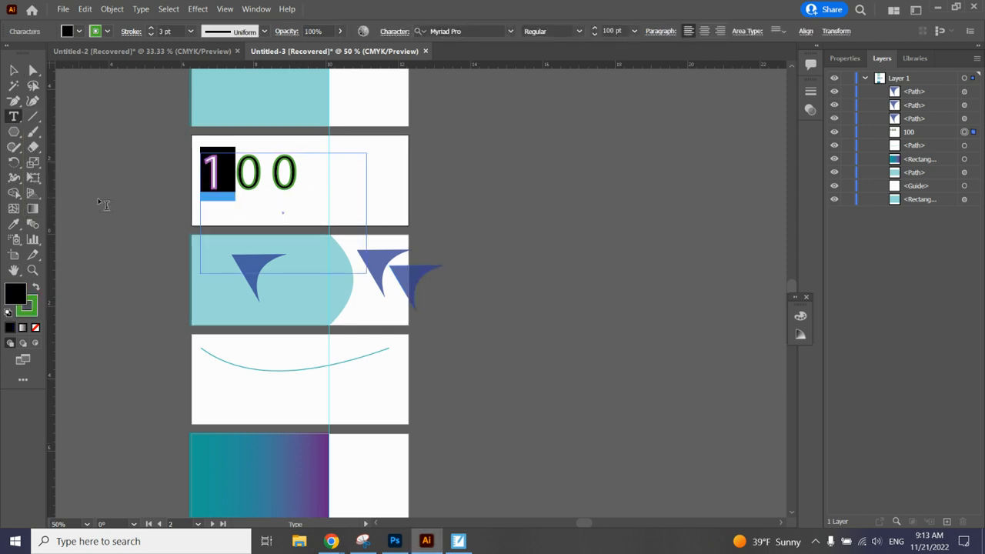
With the Touch Type tool, enlarge the digit 1 of the 100 text, reposition it and tilt it counterclockwise
left_click(16, 121)
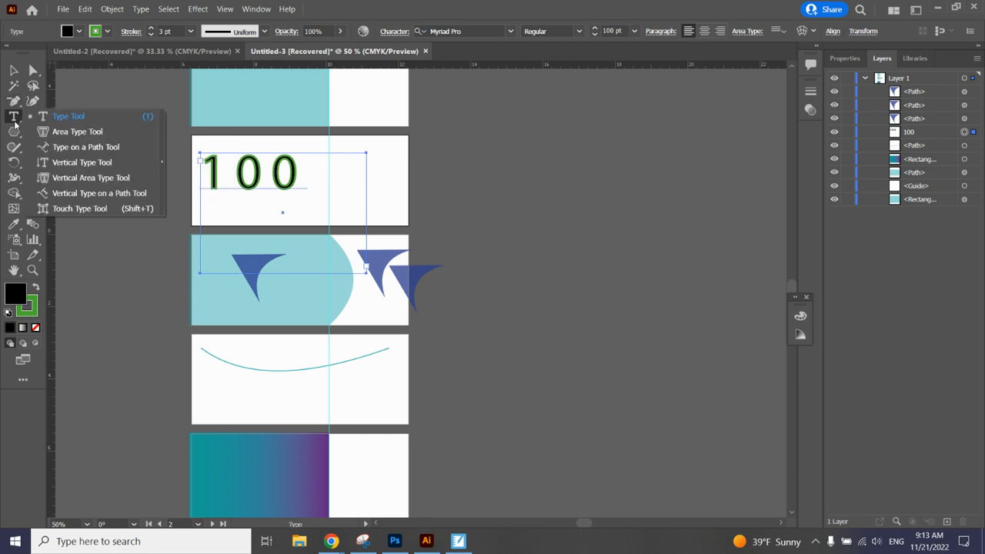
left_click(90, 209)
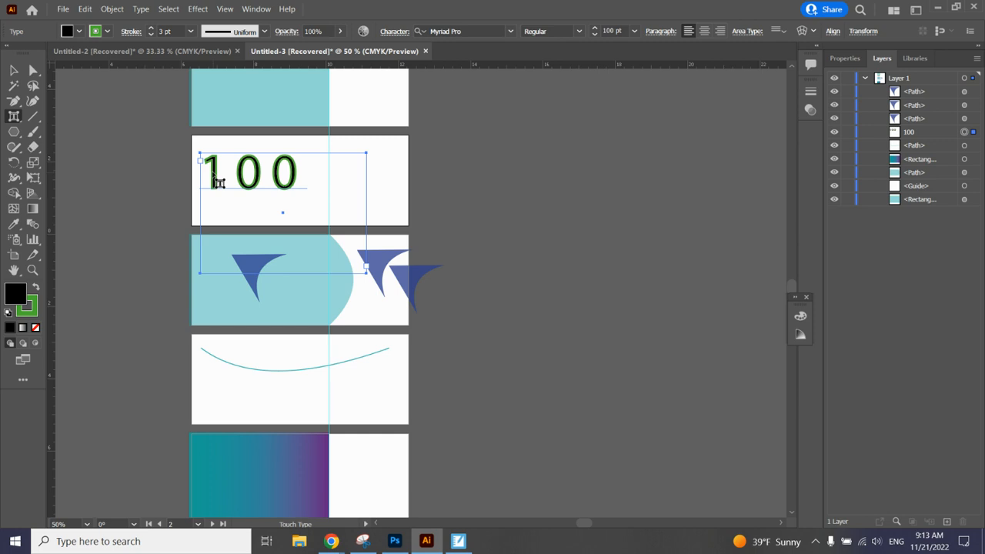
left_click(219, 180)
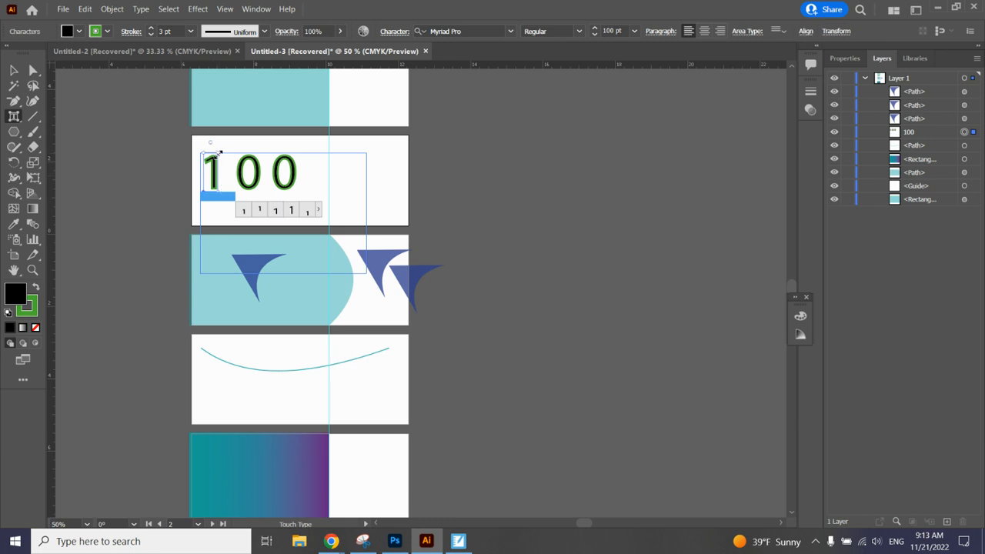
left_click_drag(219, 153, 272, 131)
mouse_move(235, 173)
left_mouse_down()
mouse_move(248, 183)
mouse_move(228, 183)
left_mouse_up()
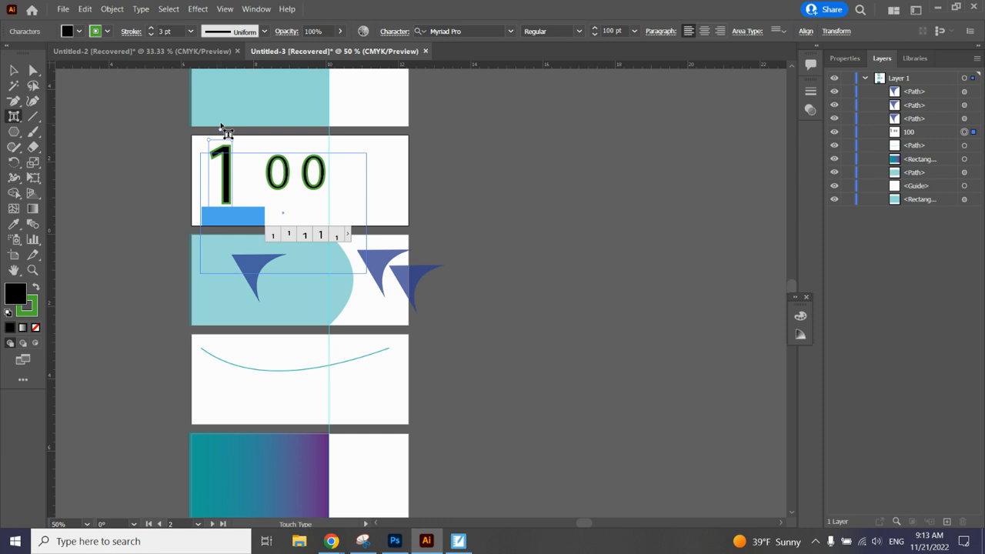
mouse_move(221, 132)
left_mouse_down()
mouse_move(250, 136)
mouse_move(222, 131)
left_mouse_up()
Move the middle 0 of the 100 text down and closer to the 1, and tilt the last 0 clockwise
left_click(304, 183)
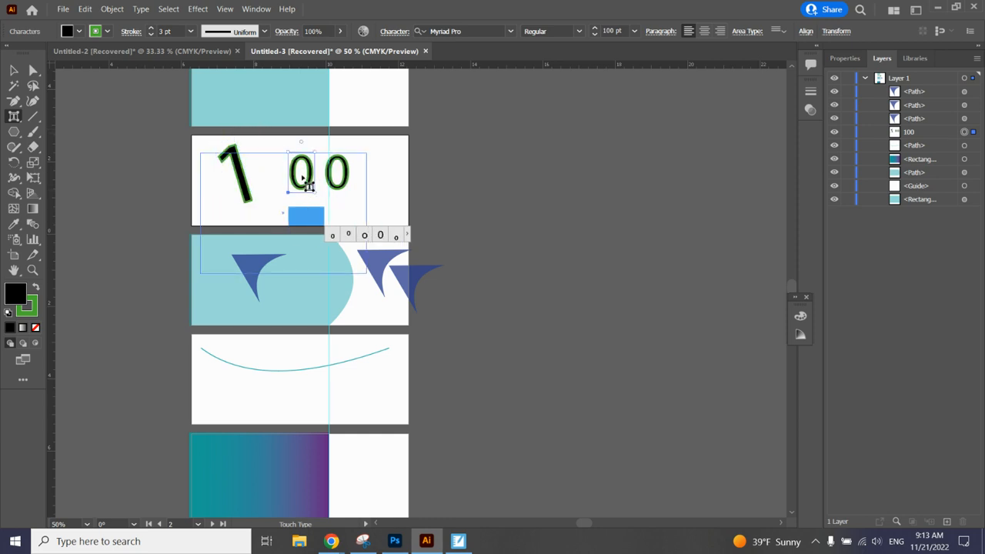
left_click_drag(304, 178, 282, 190)
left_click(316, 187)
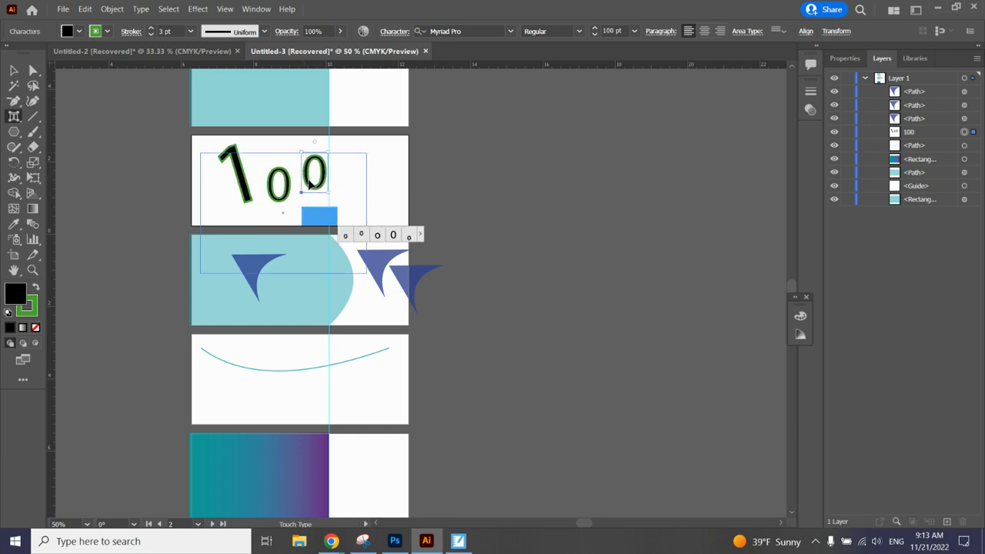
left_click_drag(313, 141, 342, 146)
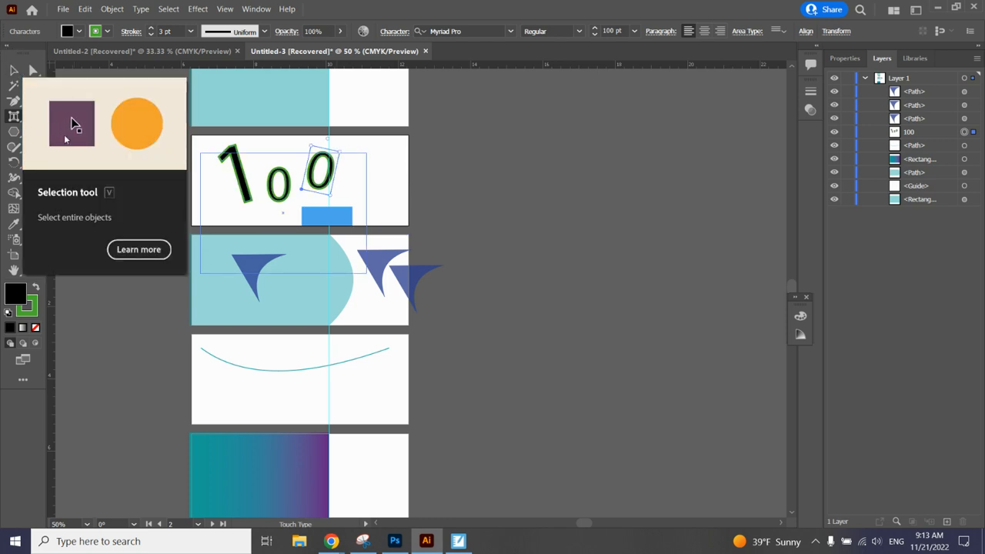
Rotate the digit 1 of the 100 text back upright and deselect the text
left_click(242, 185)
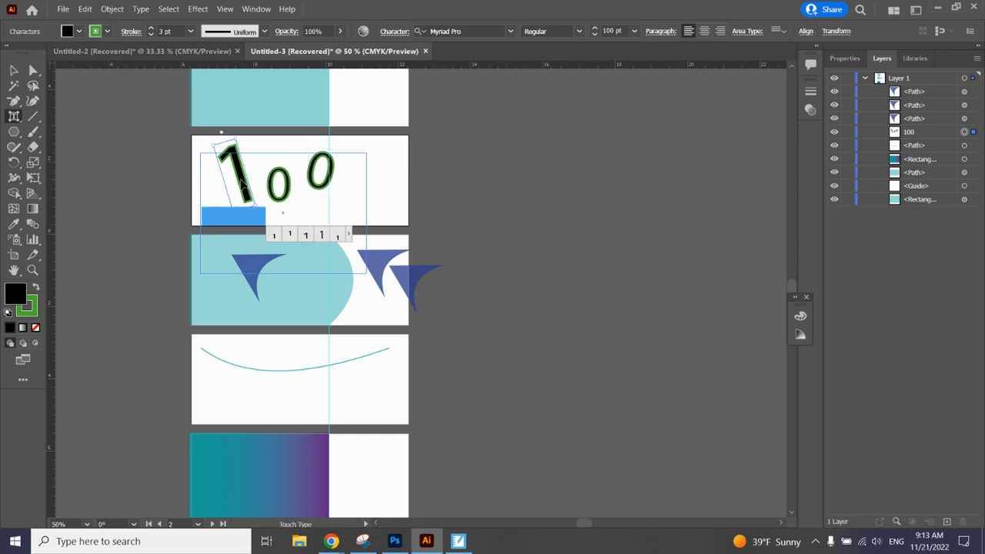
left_click_drag(221, 132, 239, 116)
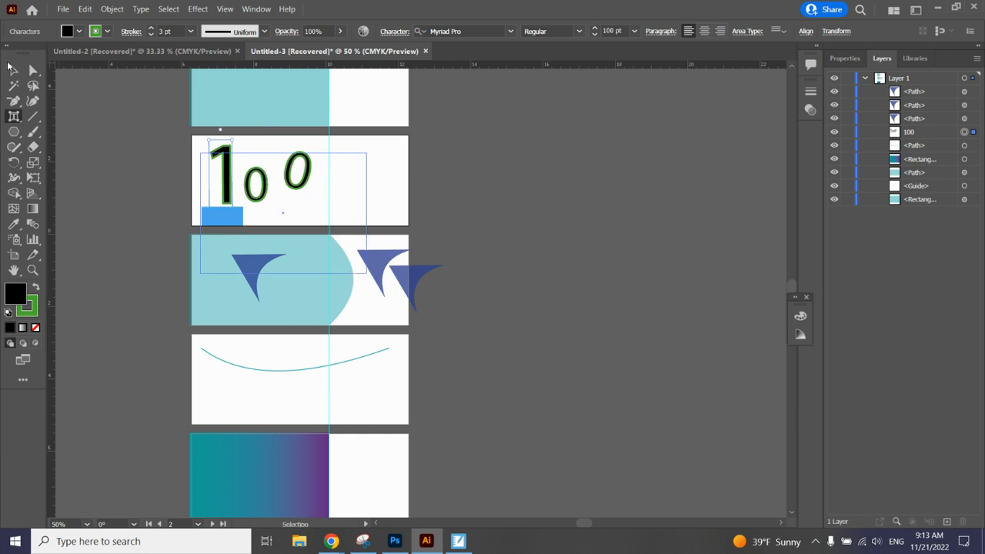
left_click(15, 77)
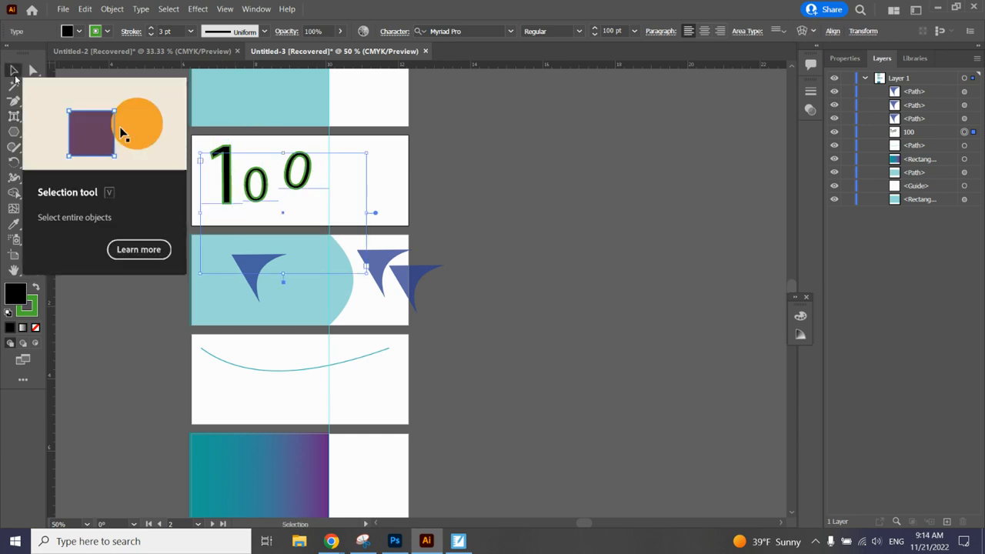
left_click(536, 243)
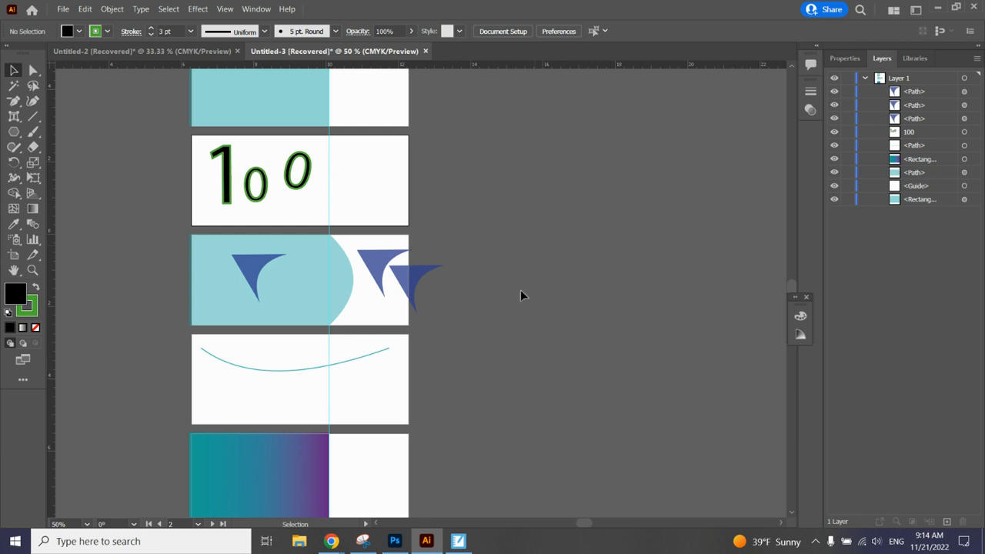
Switch to Chrome and bring up the Currency from Different Nations Padlet
mouse_move(330, 543)
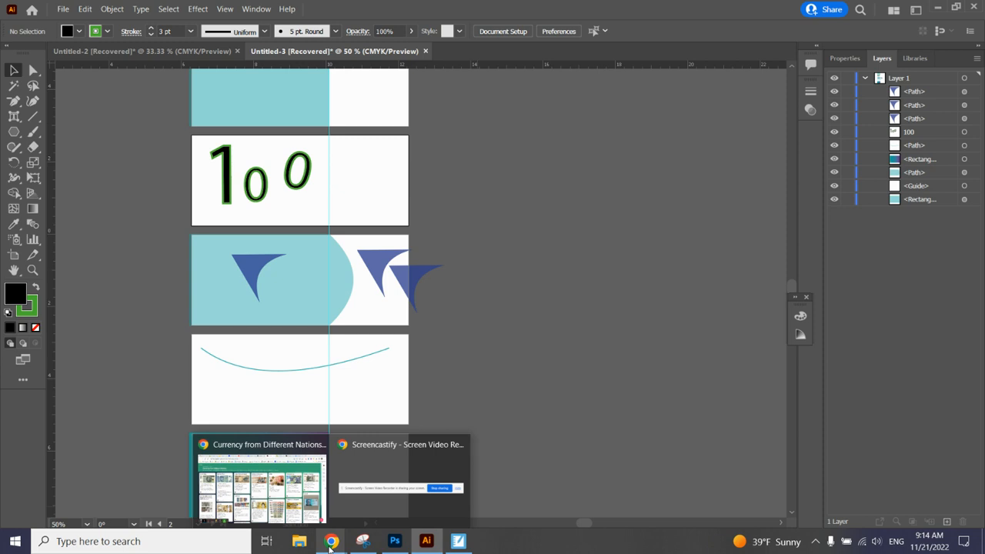
left_click(319, 493)
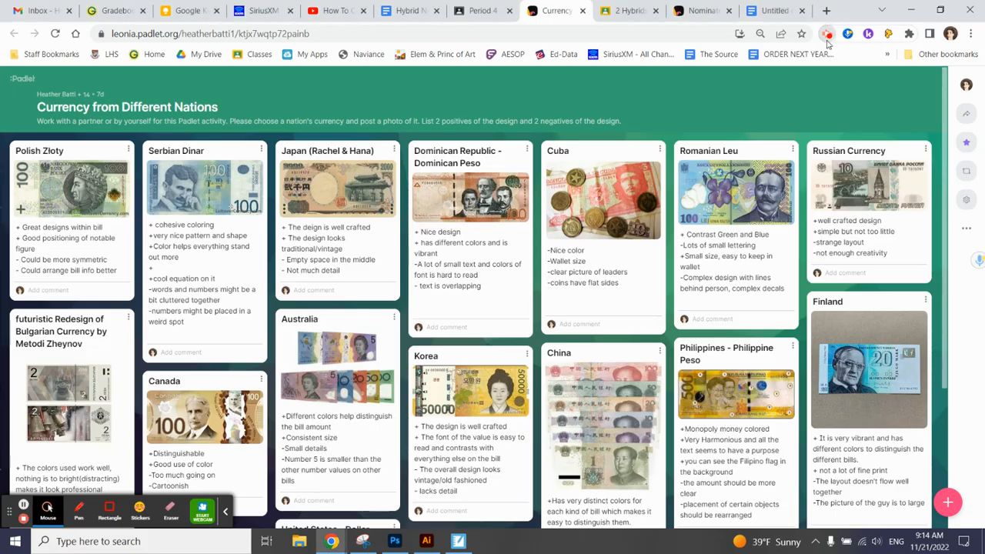